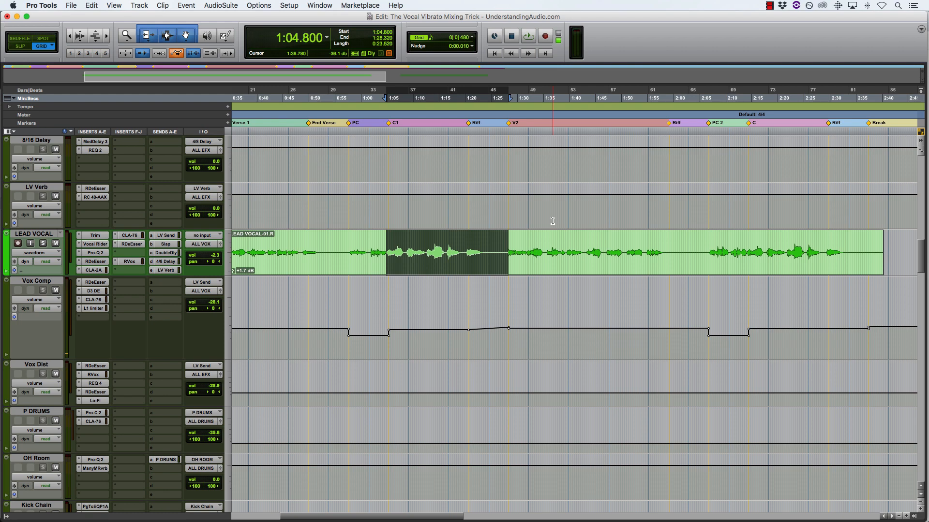
Step: Play back the selected chorus section in the full mix and stop playback
{"action": "key", "text": "space"}
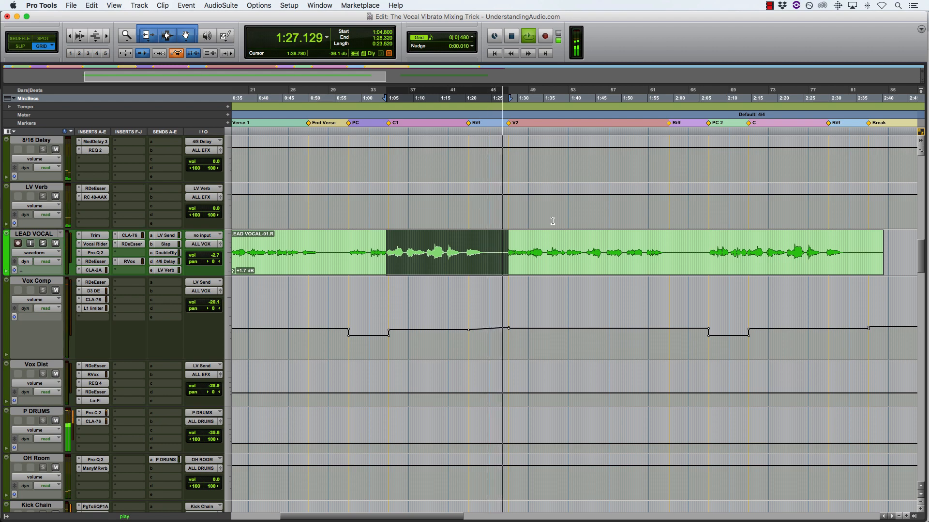
{"action": "key", "text": "space"}
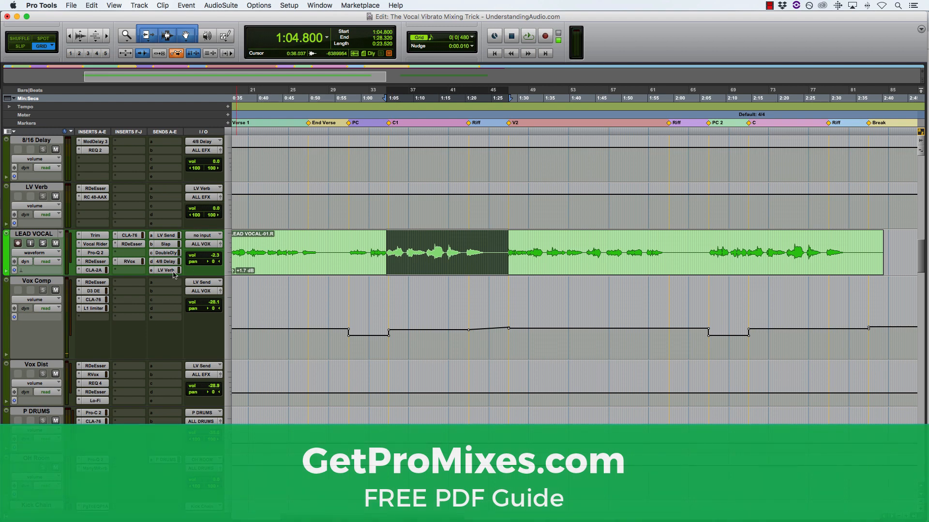
Step: Insert the mono Mod Delay III plug-in in the LEAD VOCAL track's last insert slot and reposition its window
{"action": "left_click", "coordinate": [133, 271]}
{"action": "mouse_move", "coordinate": [145, 290]}
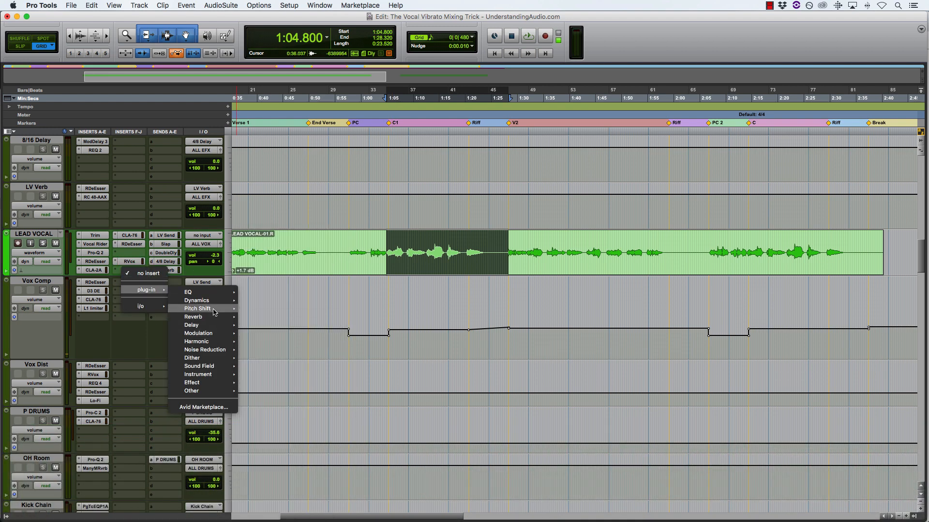
{"action": "mouse_move", "coordinate": [213, 326]}
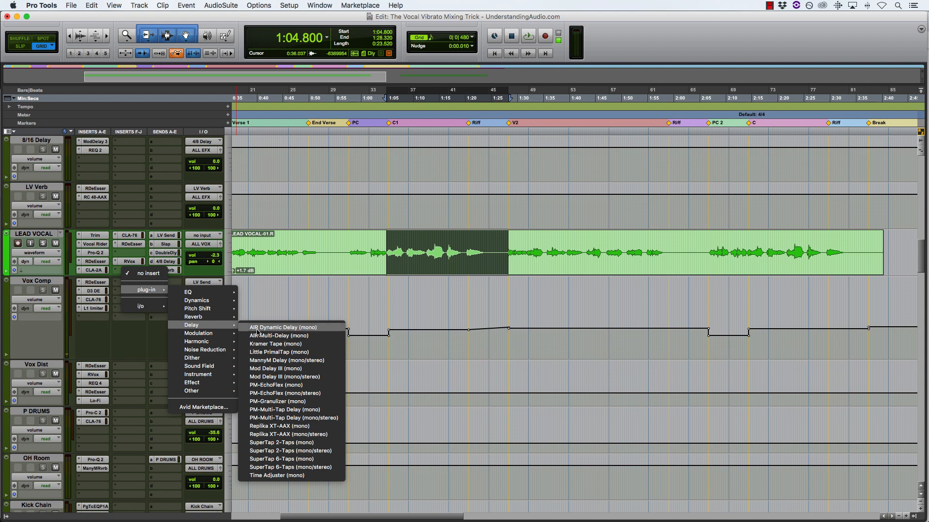
{"action": "left_click", "coordinate": [275, 369]}
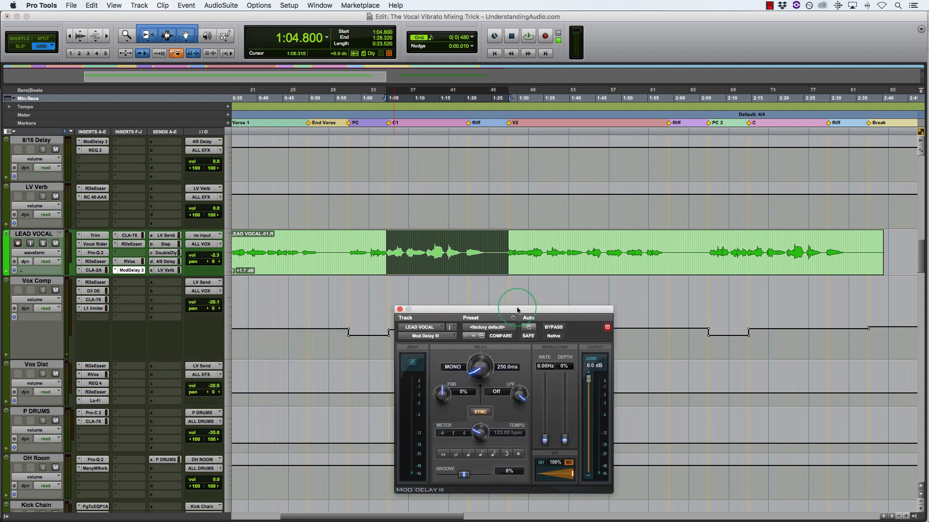
{"action": "left_click_drag", "start_coordinate": [518, 310], "coordinate": [516, 234]}
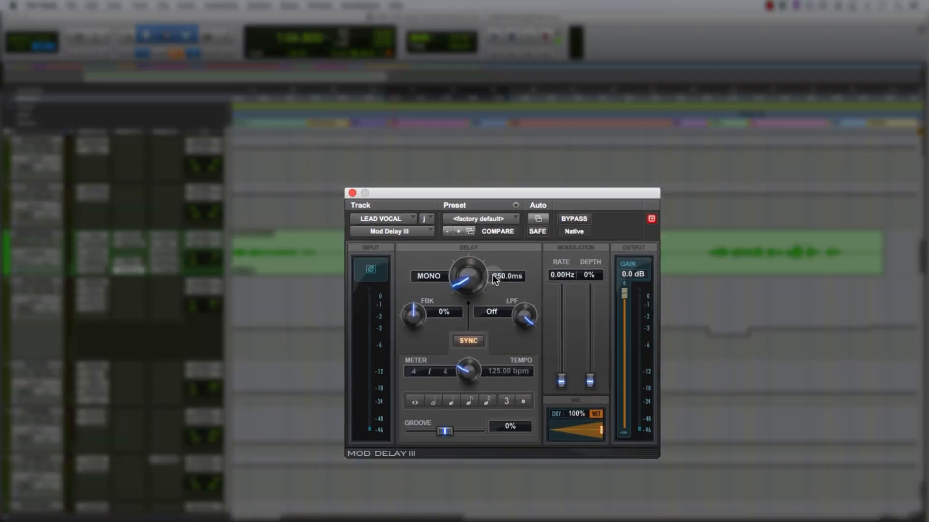
Step: Set the Mod Delay III delay time to 3.0 ms
{"action": "left_click", "coordinate": [500, 290]}
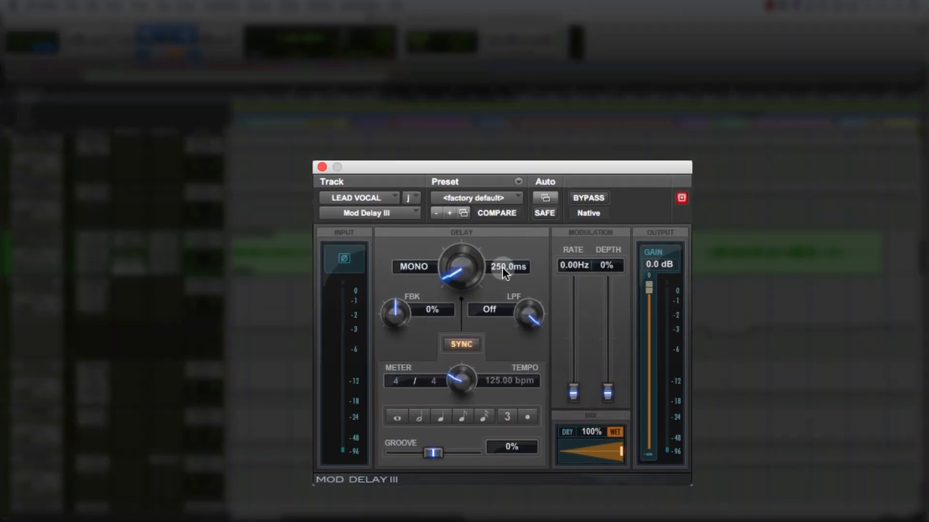
{"action": "left_click", "coordinate": [502, 268]}
{"action": "left_click", "coordinate": [503, 267]}
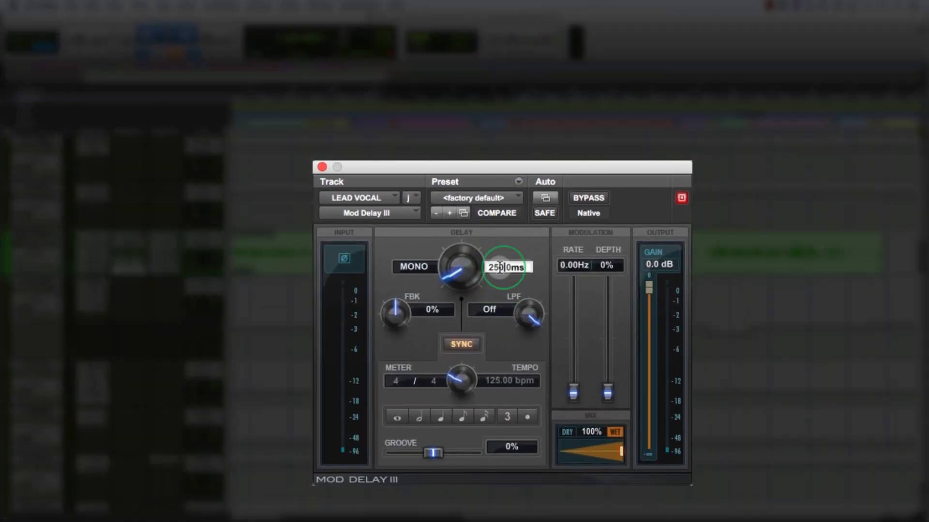
{"action": "left_click_drag", "start_coordinate": [500, 267], "coordinate": [474, 270]}
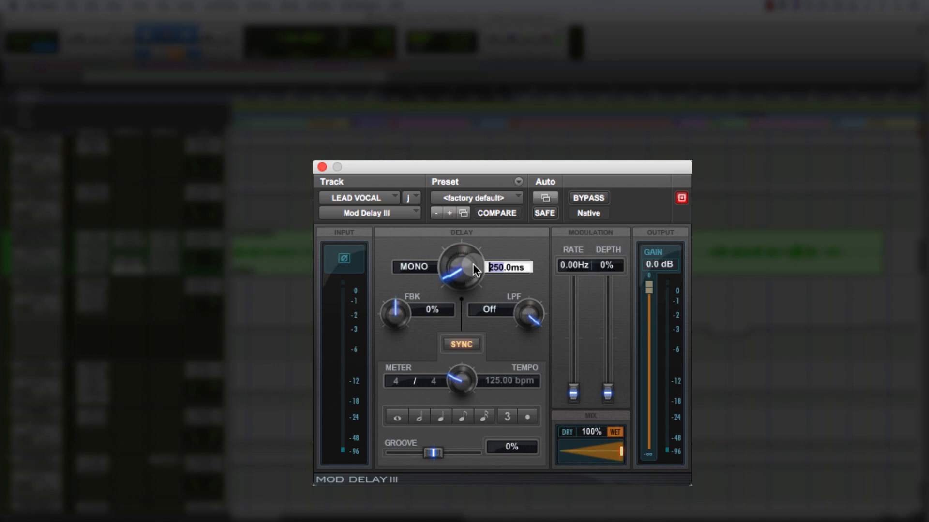
{"action": "type", "text": "3"}
{"action": "key", "text": "Return"}
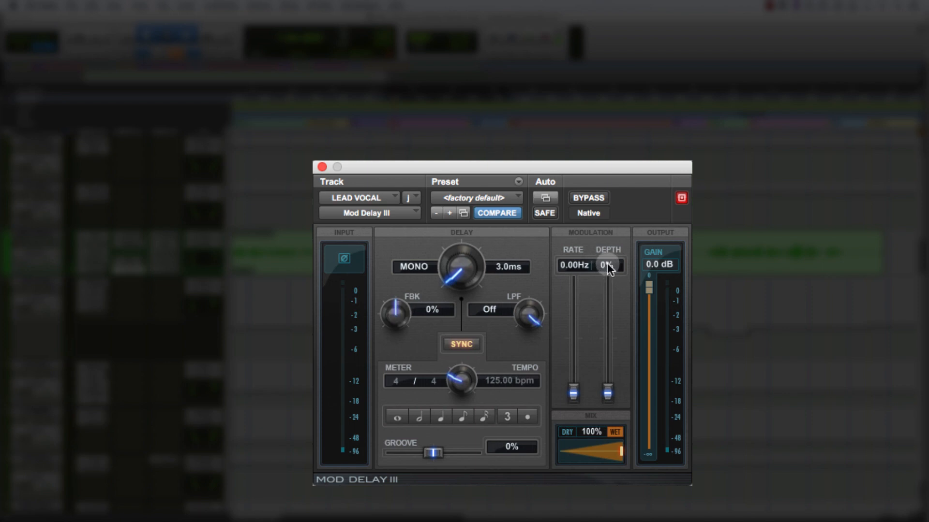
Step: Set the Mod Delay III modulation depth to 25% and the rate to 3.08 Hz
{"action": "left_click_drag", "start_coordinate": [607, 392], "coordinate": [609, 366]}
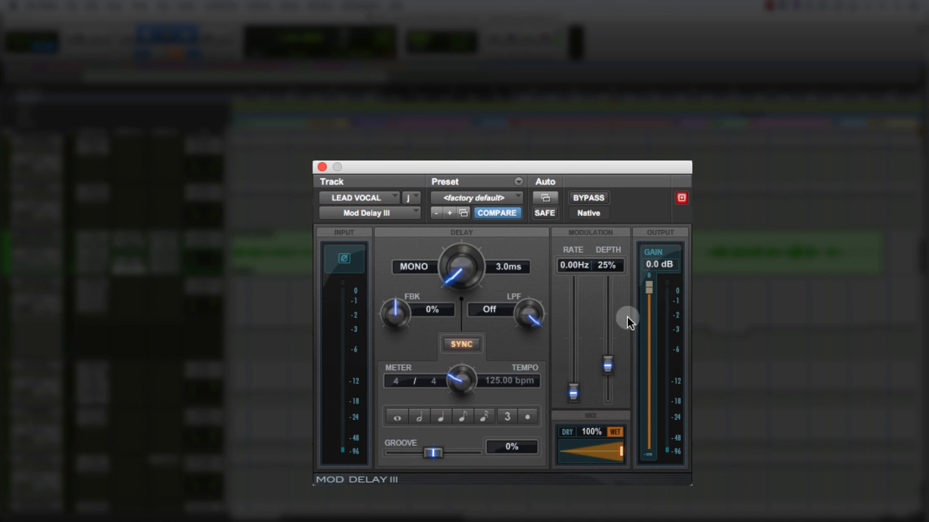
{"action": "left_click_drag", "start_coordinate": [573, 393], "coordinate": [573, 372]}
{"action": "left_click_drag", "start_coordinate": [574, 372], "coordinate": [567, 358]}
{"action": "left_click_drag", "start_coordinate": [571, 279], "coordinate": [571, 380]}
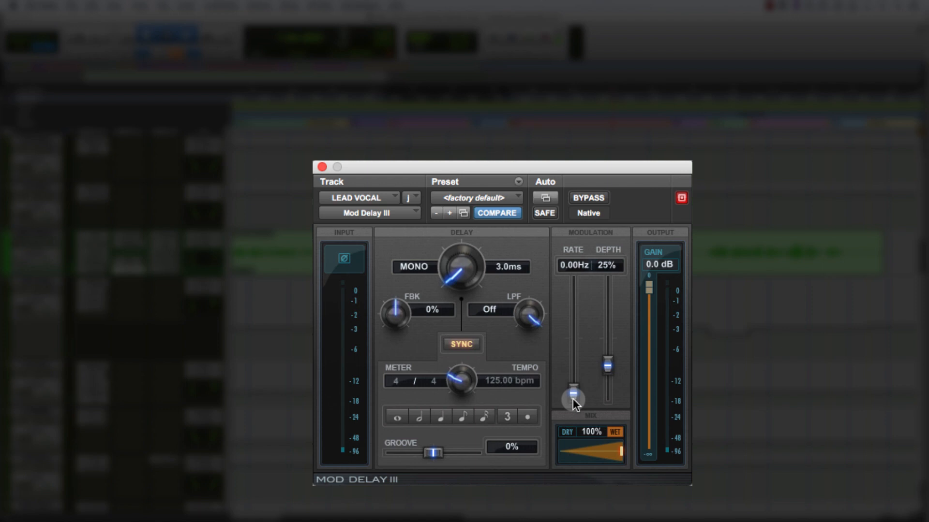
{"action": "left_click_drag", "start_coordinate": [575, 405], "coordinate": [575, 382]}
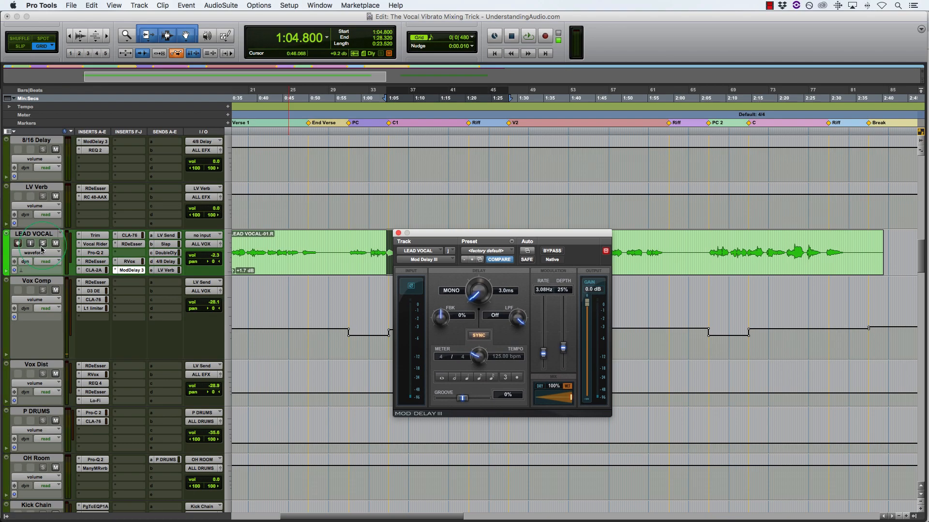
Step: Solo the lead vocal and play the chorus, bypassing and re-enabling Mod Delay III to compare the sound
{"action": "left_click", "coordinate": [42, 244]}
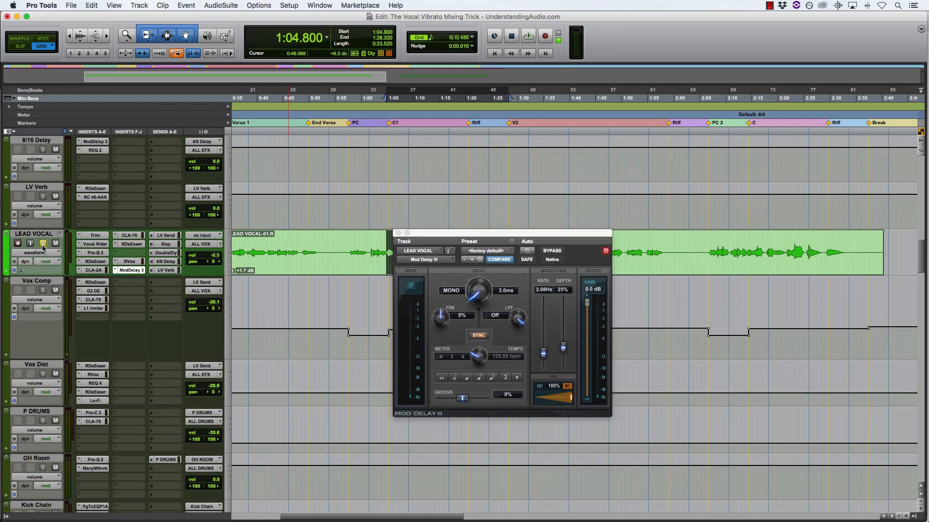
{"action": "key", "text": "space"}
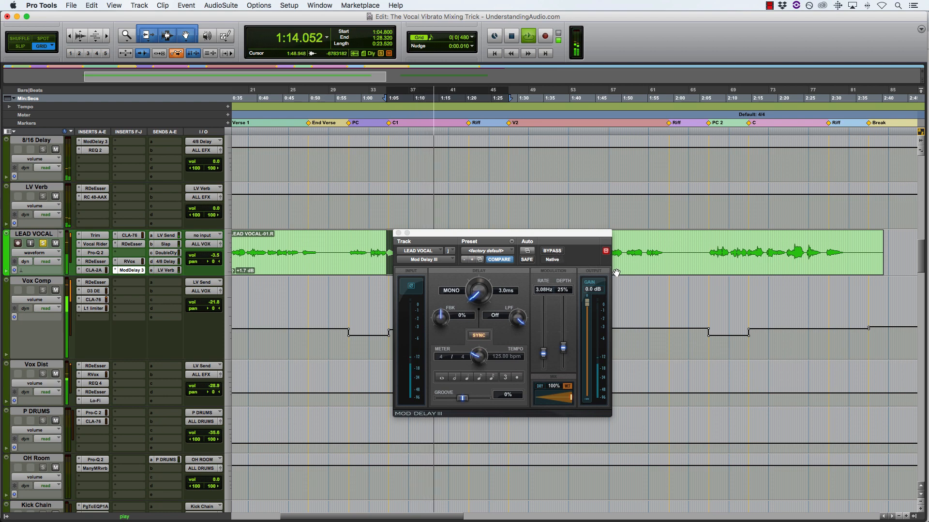
{"action": "left_click", "coordinate": [560, 254]}
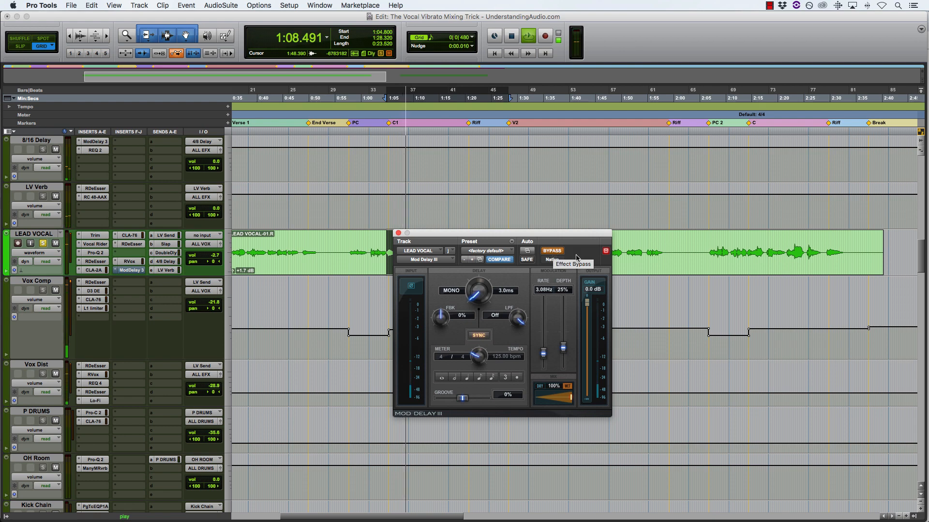
{"action": "left_click", "coordinate": [554, 252]}
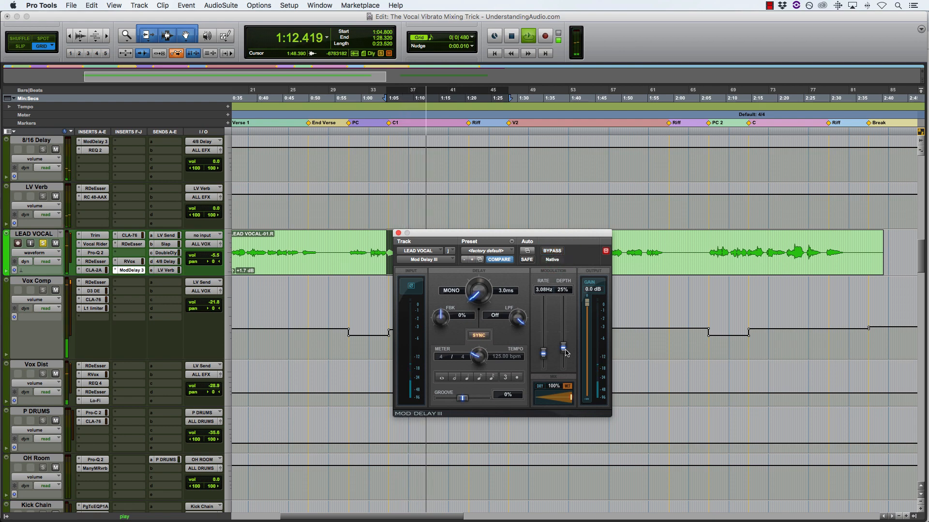
Step: Try a modulation depth of 37% during playback, return it to 25% and stop playback
{"action": "left_click_drag", "start_coordinate": [563, 347], "coordinate": [563, 341]}
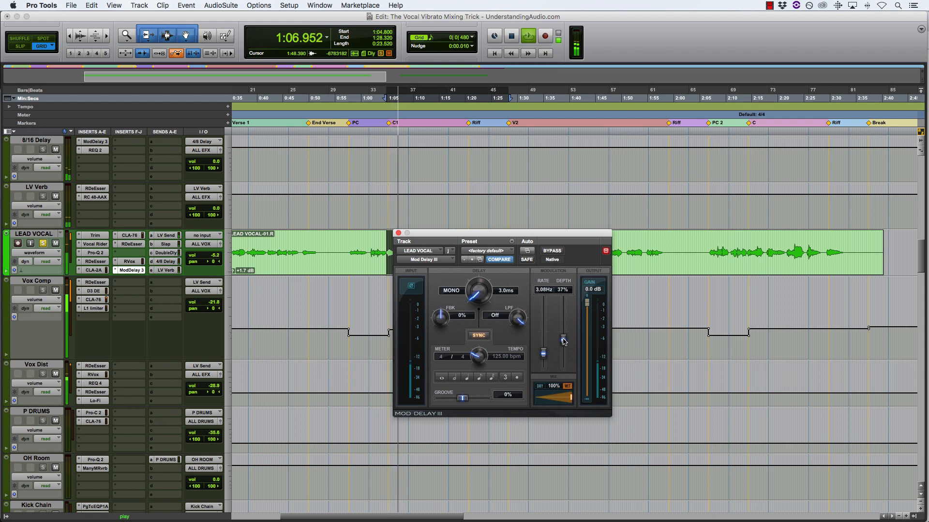
{"action": "left_click_drag", "start_coordinate": [563, 342], "coordinate": [563, 350]}
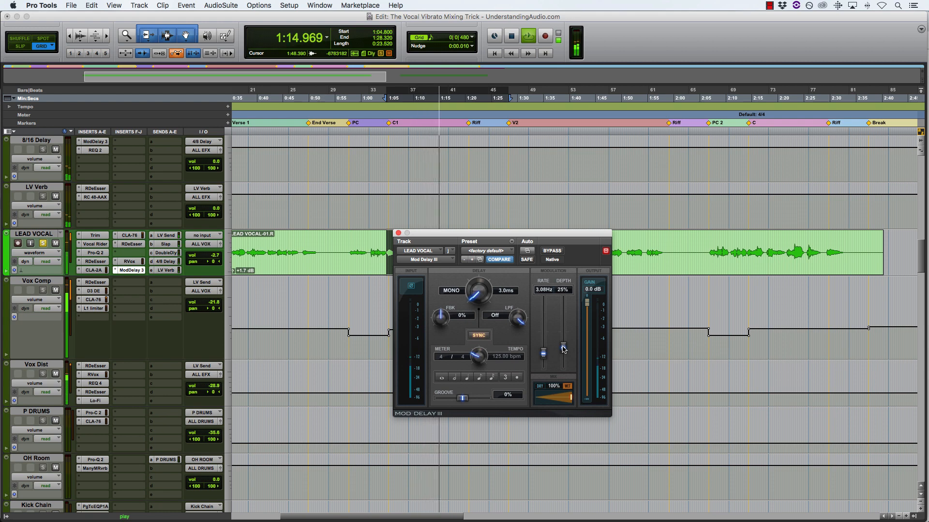
{"action": "key", "text": "space"}
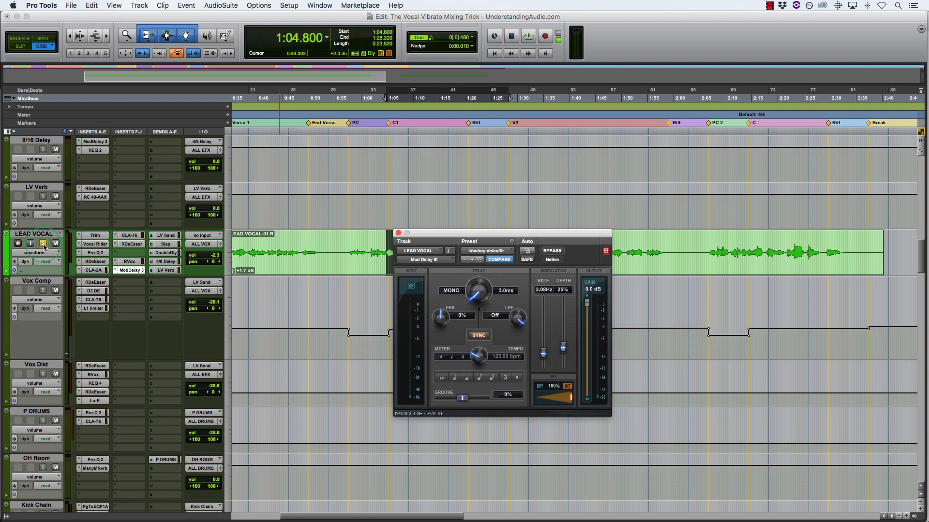
Step: Play the unsoloed chorus in the full mix, bypass Mod Delay III to compare, and stop playback
{"action": "key", "text": "space"}
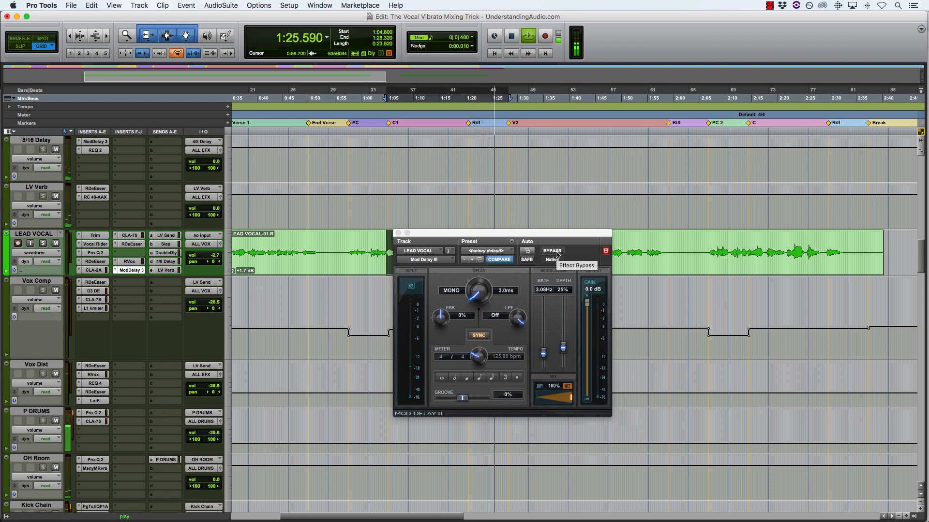
{"action": "left_click", "coordinate": [557, 255]}
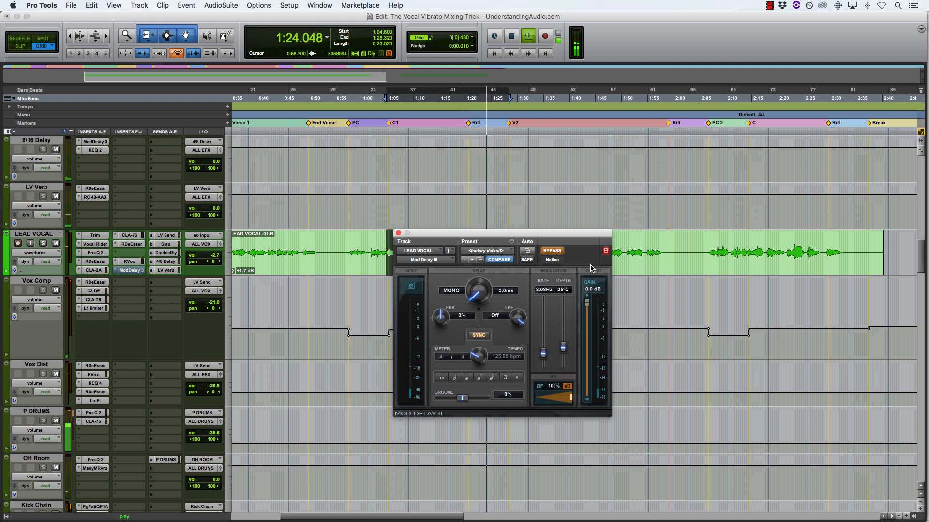
{"action": "key", "text": "space"}
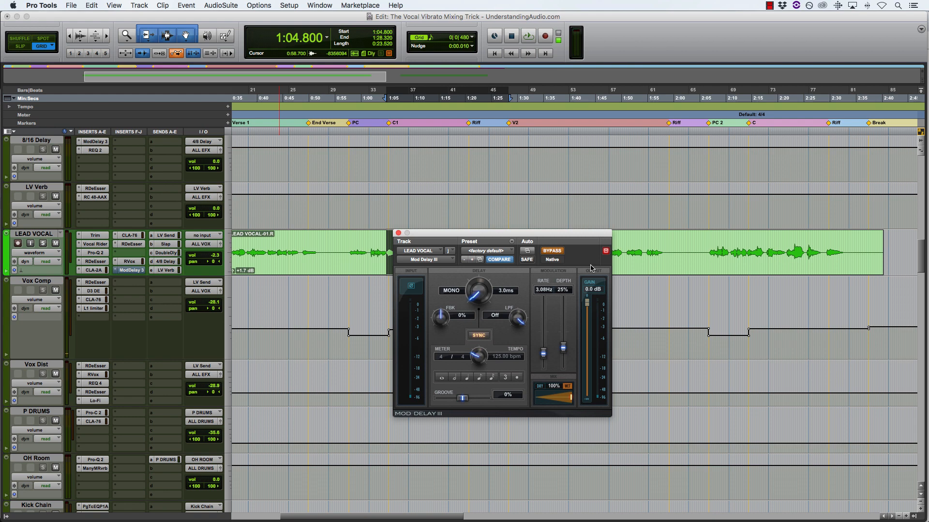
Step: Enable Master Bypass for automation in the lead vocal's Mod Delay III plug-in
{"action": "left_click", "coordinate": [528, 251]}
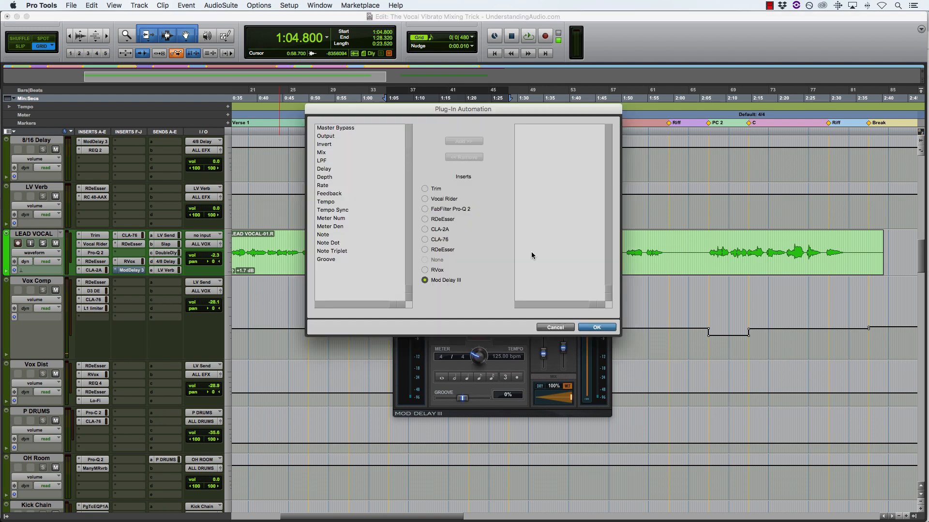
{"action": "left_click", "coordinate": [344, 128]}
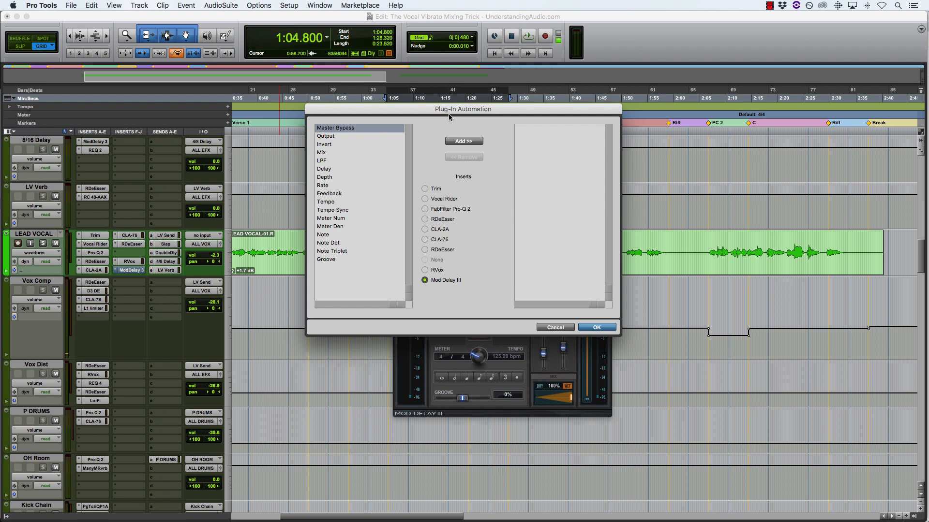
{"action": "left_click", "coordinate": [468, 141]}
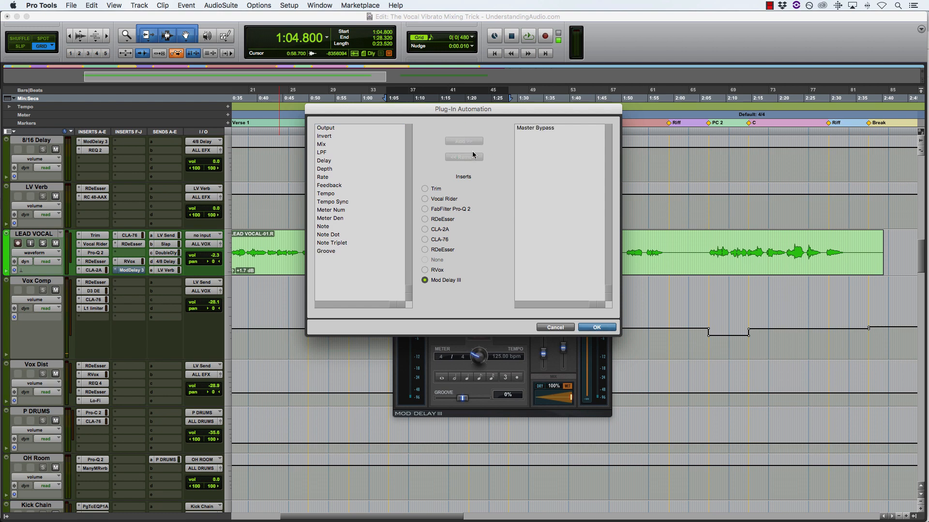
{"action": "left_click", "coordinate": [605, 331]}
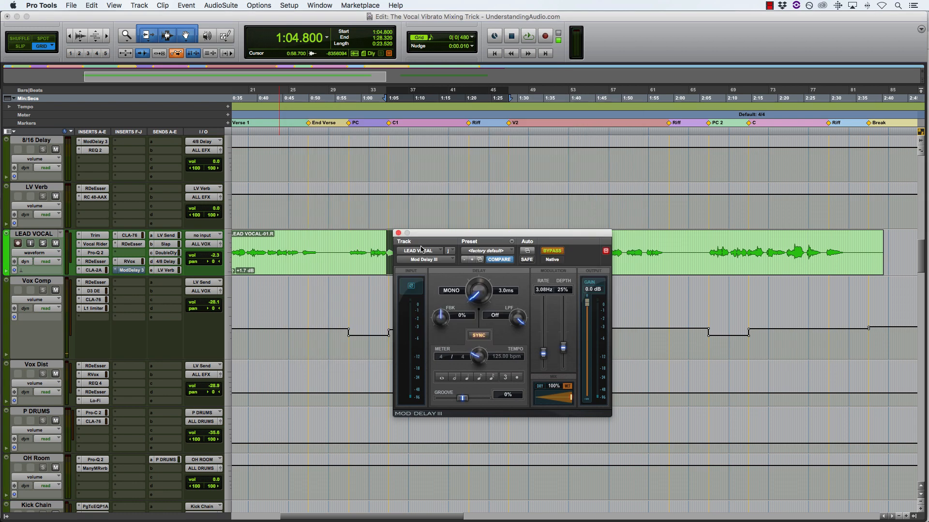
Step: Close the Mod Delay III window and display its Master Bypass automation on the LEAD VOCAL track
{"action": "left_click", "coordinate": [398, 234]}
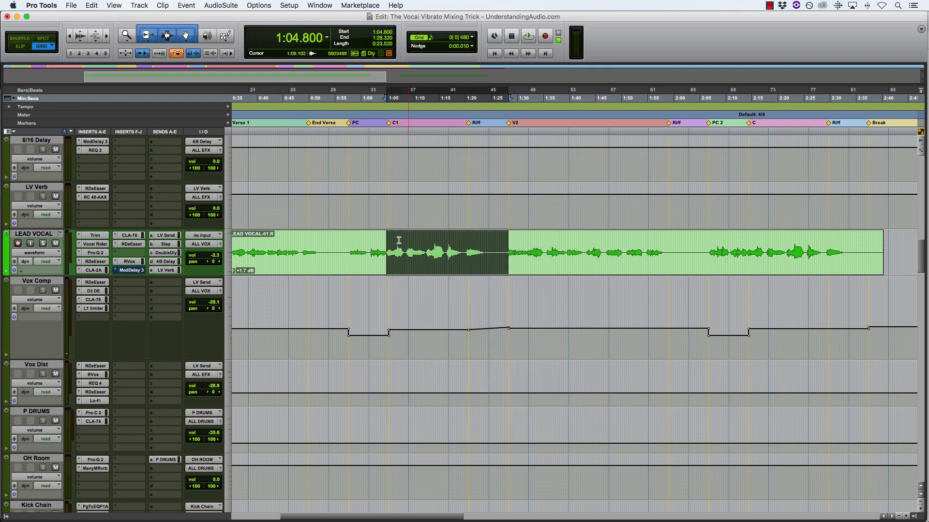
{"action": "left_click", "coordinate": [53, 253]}
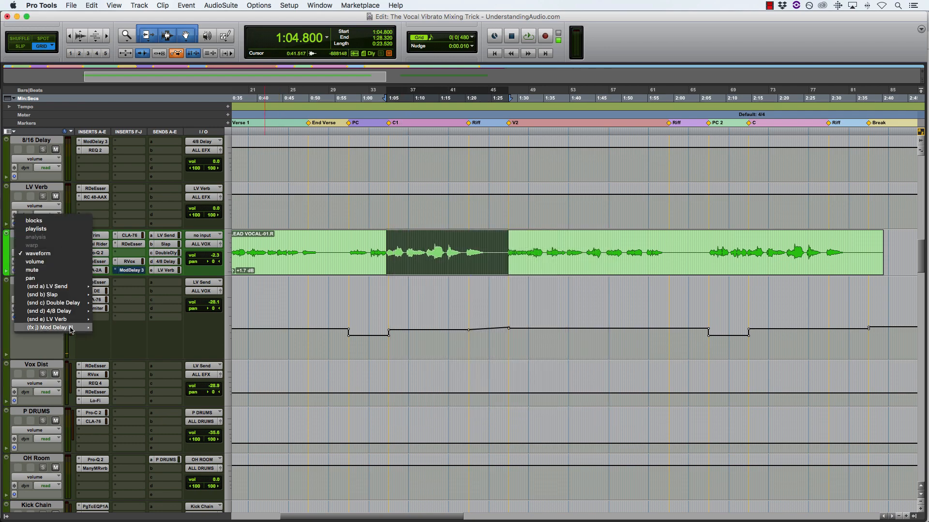
{"action": "left_click", "coordinate": [116, 330]}
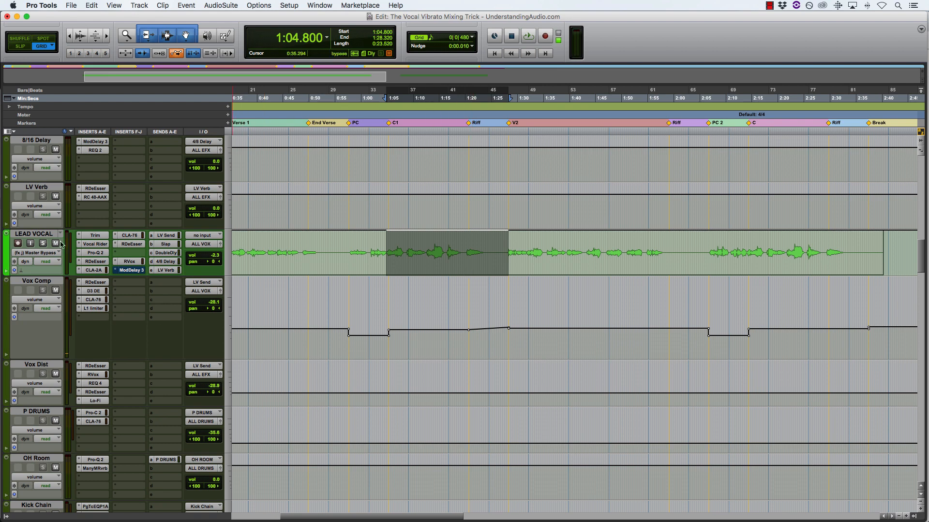
Step: Solo the lead vocal and play the chorus to locate the notes for the vibrato effect
{"action": "key", "text": "t"}
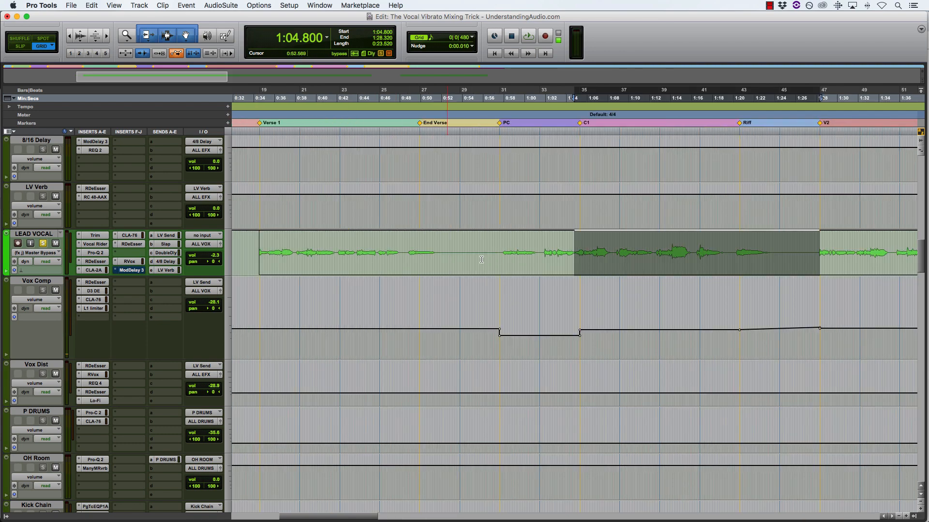
{"action": "key", "text": "t"}
{"action": "key", "text": "r"}
{"action": "scroll", "coordinate": [563, 259], "scroll_direction": "right", "scroll_amount": 3}
{"action": "key", "text": "space"}
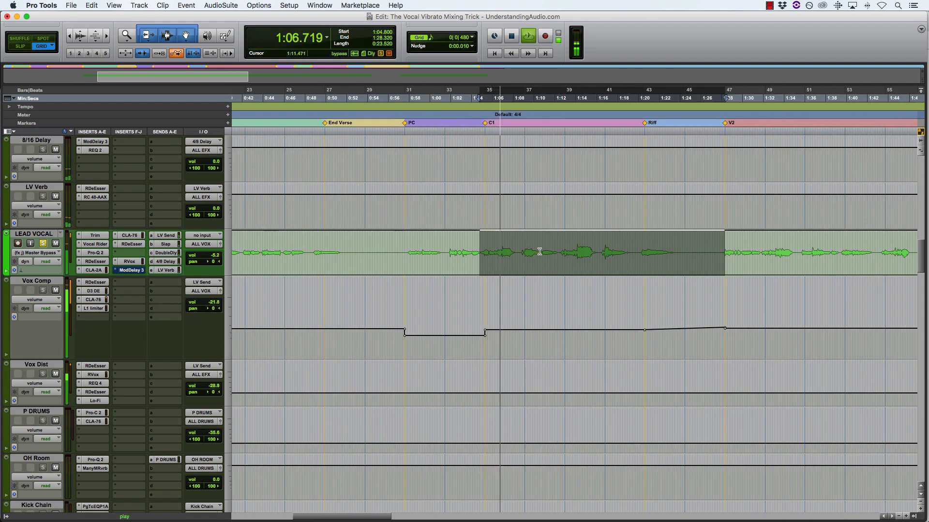
{"action": "scroll", "coordinate": [537, 250], "scroll_direction": "right", "scroll_amount": 2}
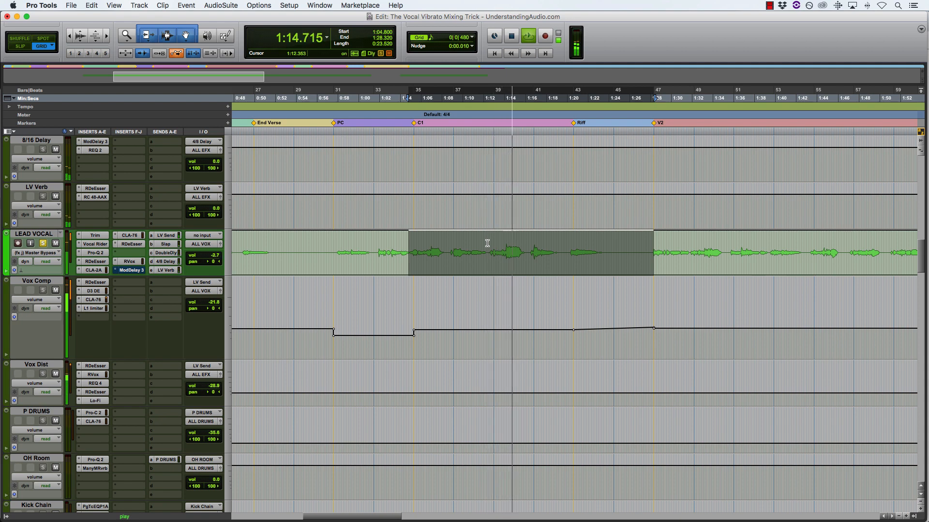
{"action": "scroll", "coordinate": [487, 243], "scroll_direction": "right", "scroll_amount": 4}
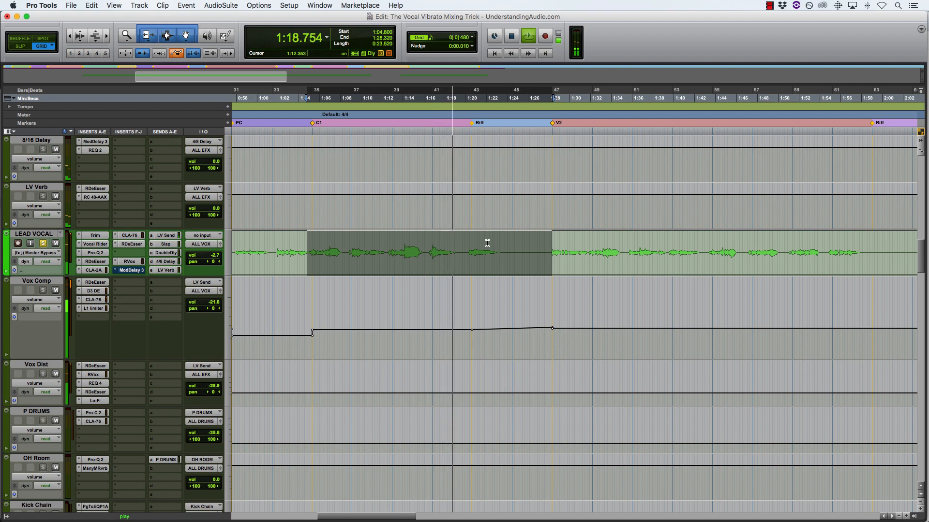
{"action": "key", "text": "space"}
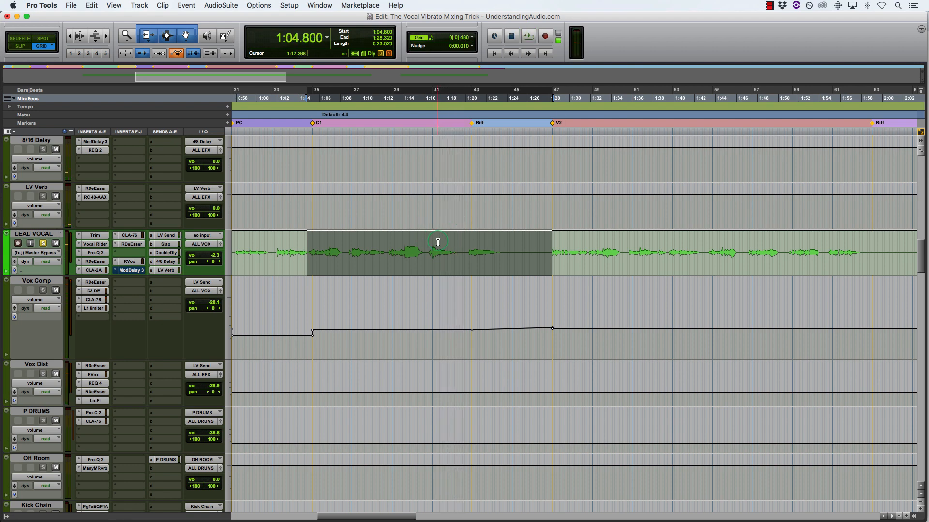
Step: Turn the lead vocal's Master Bypass automation off for the note from 1:17.280 to 1:19.680, and play from just before it
{"action": "left_click_drag", "start_coordinate": [437, 241], "coordinate": [462, 242]}
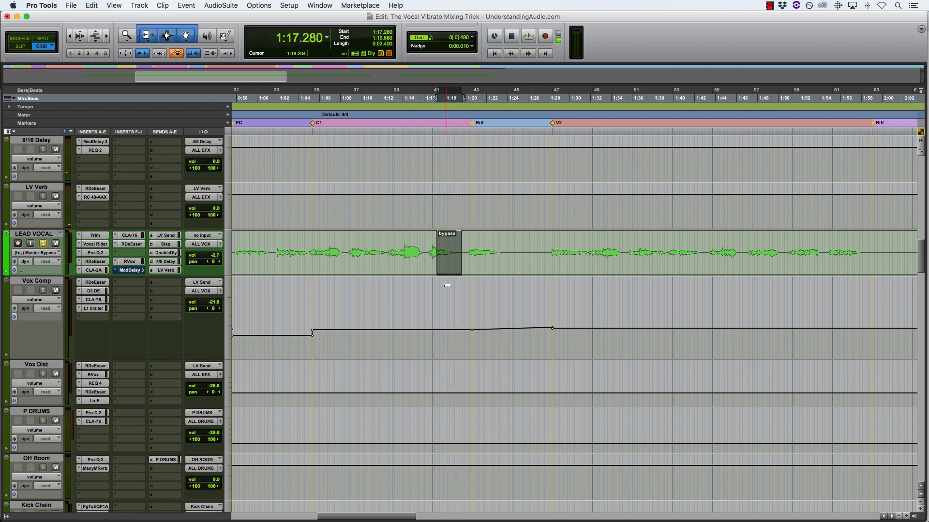
{"action": "left_click", "coordinate": [422, 252]}
{"action": "key", "text": "space"}
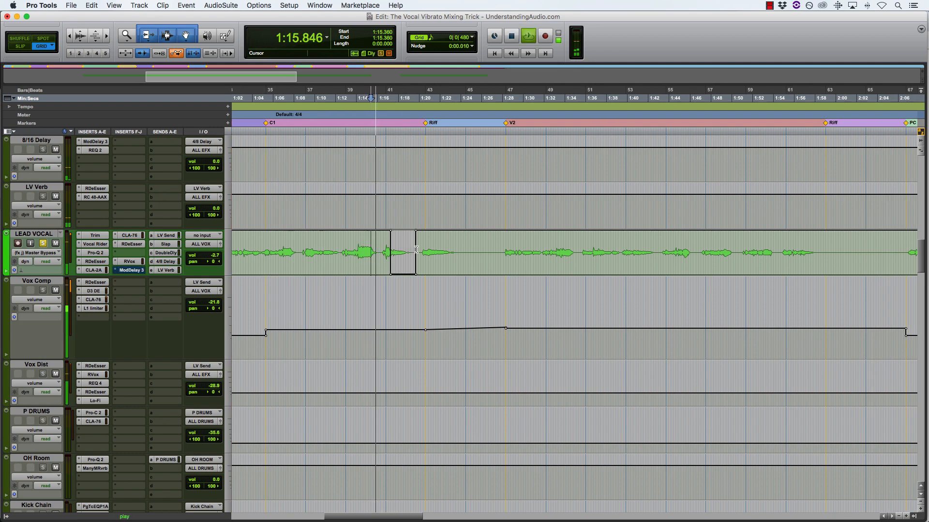
Step: Refine the start of the vibrato section on this note to about 1:17.5, playing the phrase from 1:16.560 to check the timing
{"action": "key", "text": "t"}
{"action": "scroll", "coordinate": [506, 274], "scroll_direction": "right", "scroll_amount": 3}
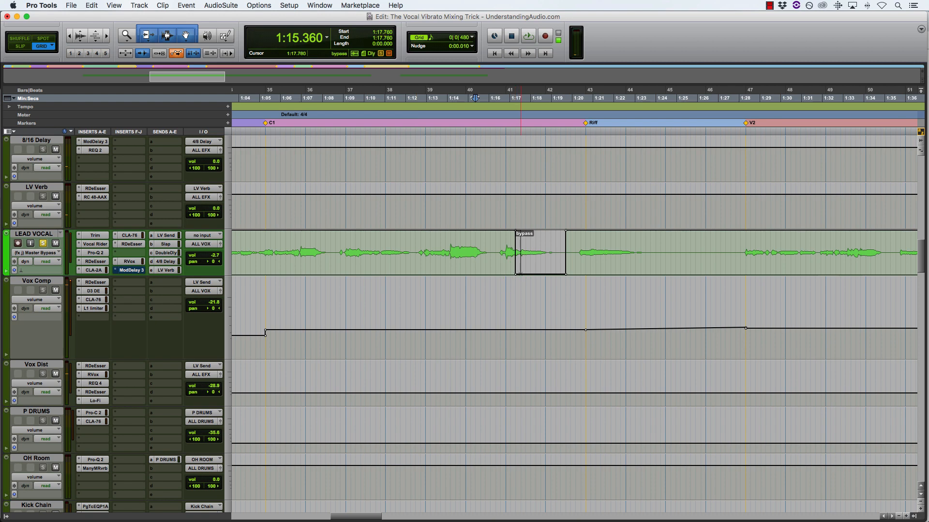
{"action": "left_click", "coordinate": [500, 258]}
{"action": "key", "text": "space"}
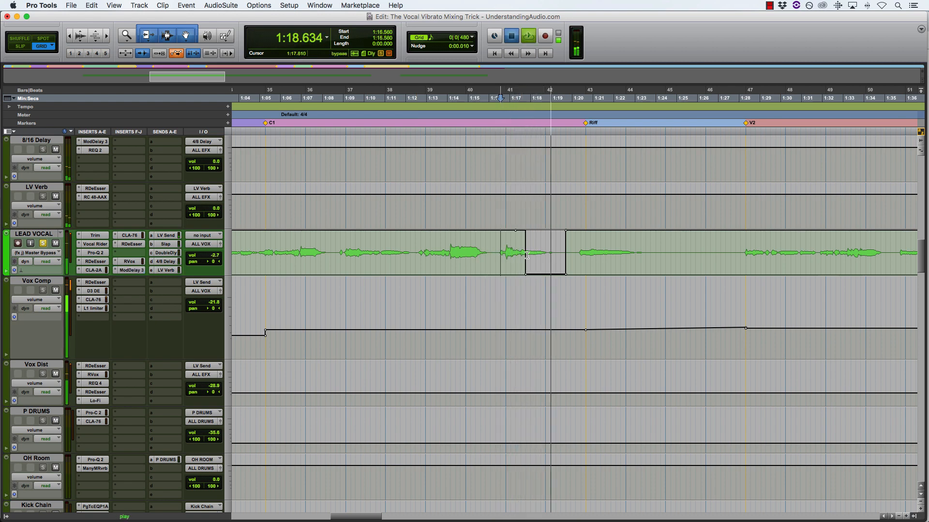
{"action": "key", "text": "space"}
{"action": "left_click_drag", "start_coordinate": [526, 274], "coordinate": [520, 274]}
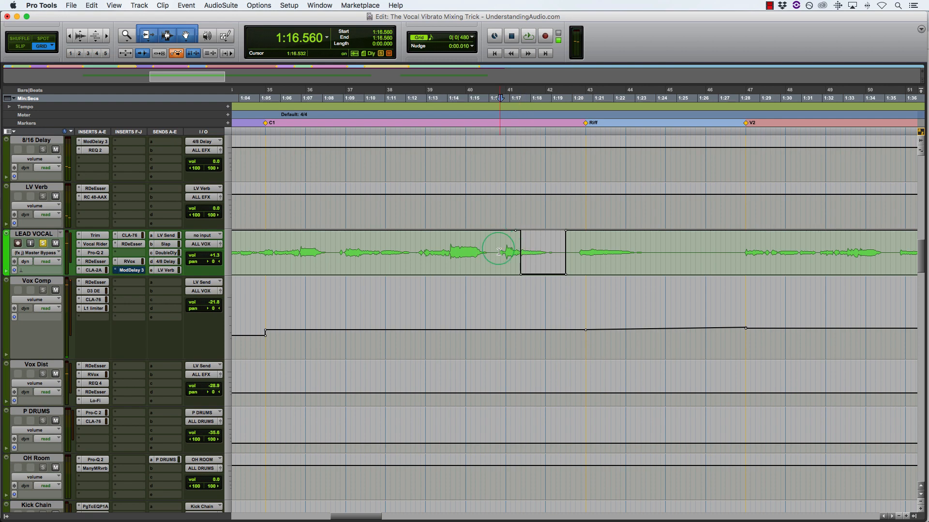
{"action": "left_click", "coordinate": [499, 250]}
{"action": "key", "text": "space"}
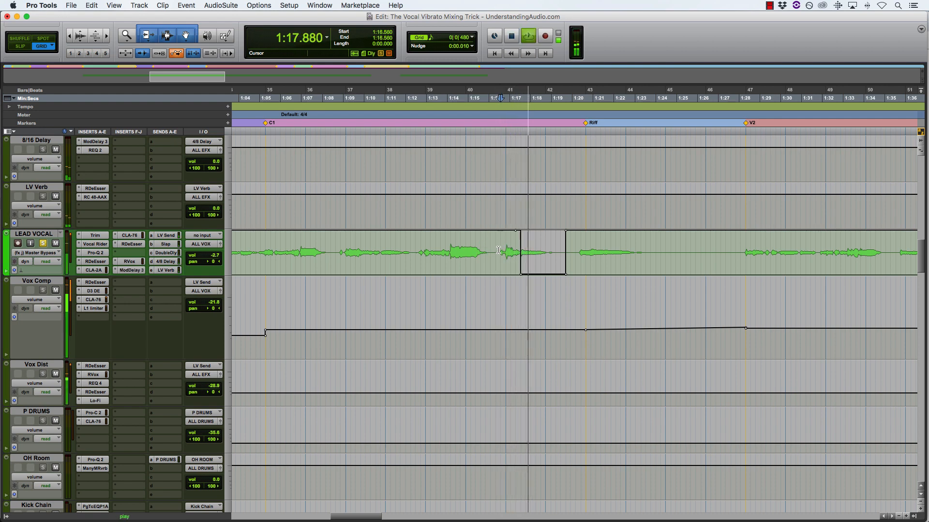
{"action": "key", "text": "space"}
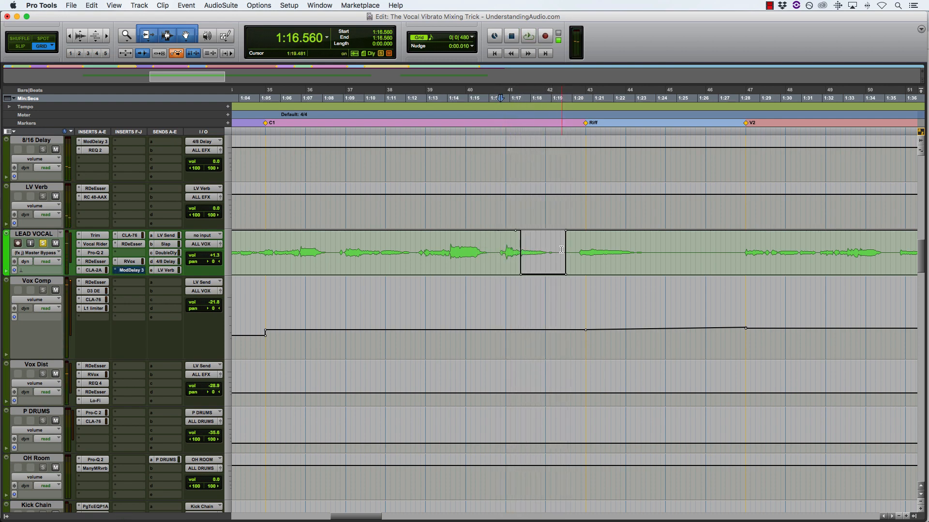
Step: Delete the note's bypass automation to hear the phrase without vibrato, and undo the deletion to play it with vibrato again
{"action": "key", "text": "BackSpace"}
{"action": "left_click", "coordinate": [504, 248]}
{"action": "key", "text": "space"}
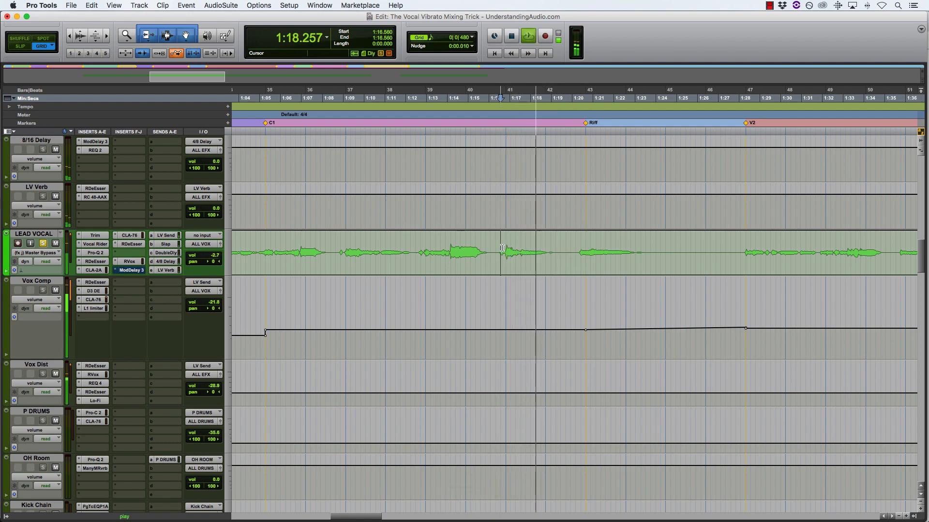
{"action": "key", "text": "space"}
{"action": "key", "text": "super+z"}
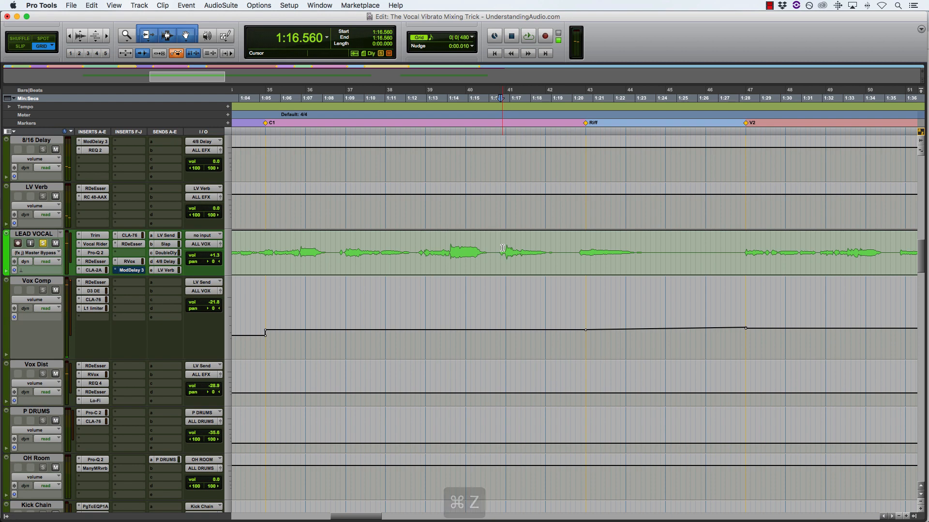
{"action": "key", "text": "space"}
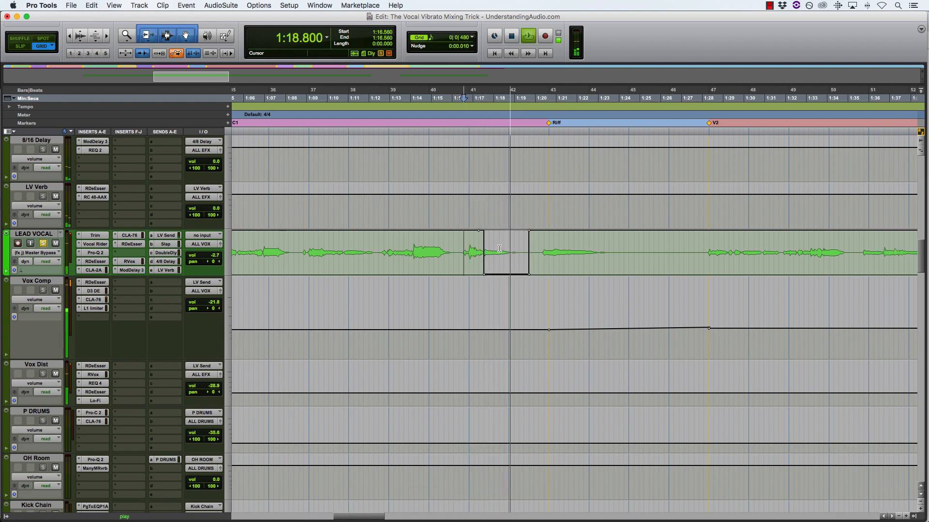
Step: Turn off the bypass automation for the vocal note at the Riff marker, about 1:20.4 to 1:23.7, and play it back
{"action": "key", "text": "super+bracketleft"}
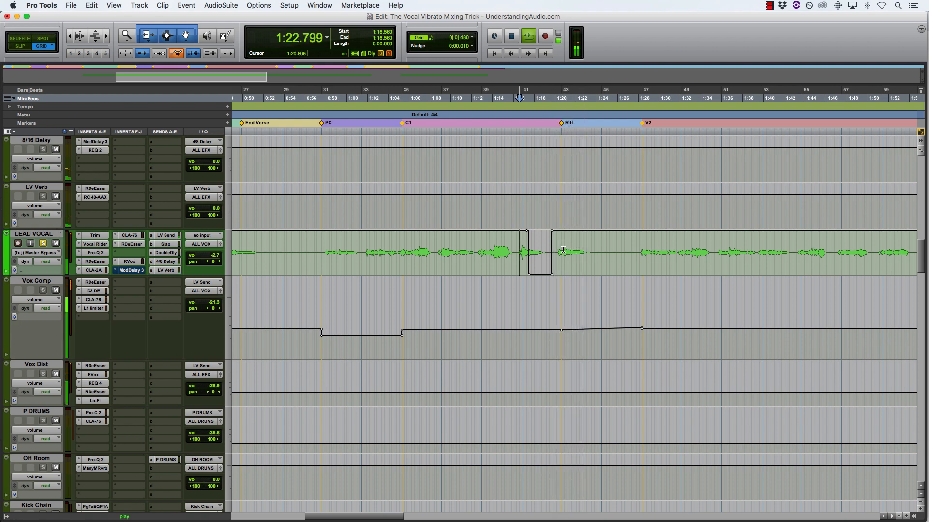
{"action": "key", "text": "space"}
{"action": "left_click_drag", "start_coordinate": [559, 249], "coordinate": [579, 277]}
{"action": "left_click", "coordinate": [557, 261]}
{"action": "key", "text": "t"}
{"action": "key", "text": "space"}
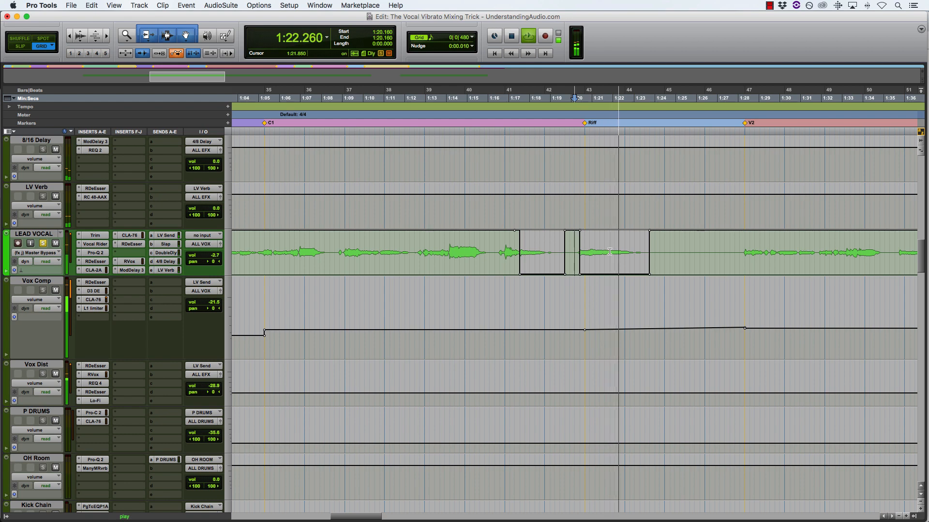
{"action": "key", "text": "r"}
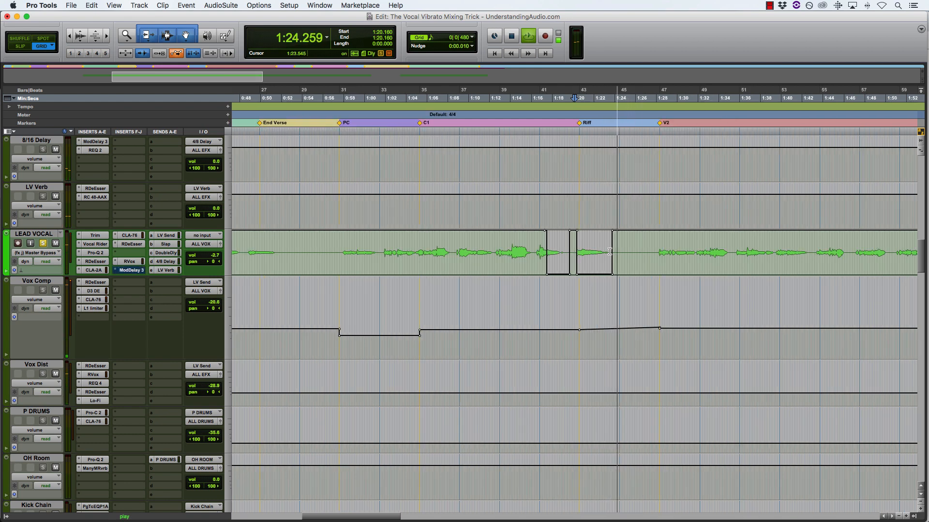
{"action": "key", "text": "space"}
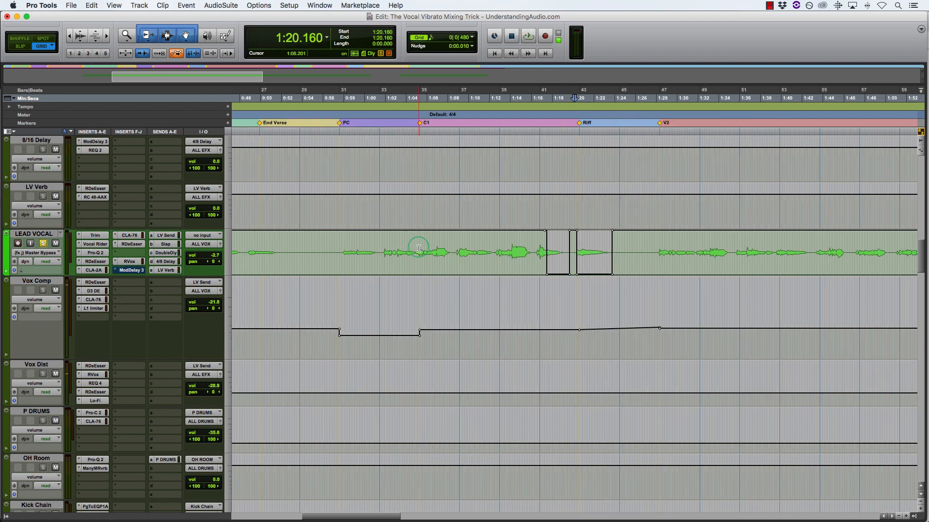
Step: Play the chorus from its start and turn off the bypass automation on the loud held note from 1:14.640 to 1:16.320
{"action": "left_click", "coordinate": [420, 248]}
{"action": "key", "text": "space"}
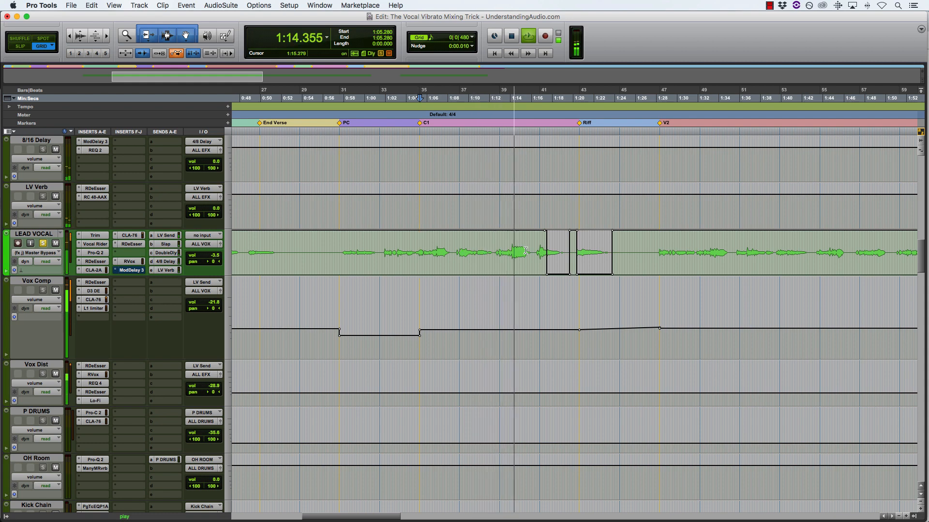
{"action": "key", "text": "t"}
{"action": "key", "text": "space"}
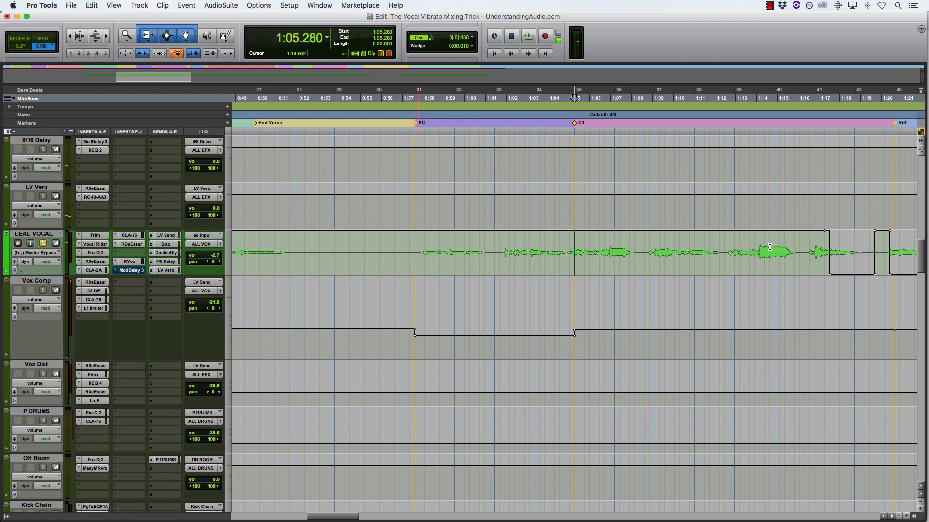
{"action": "left_click_drag", "start_coordinate": [769, 248], "coordinate": [804, 251]}
{"action": "key", "text": "t"}
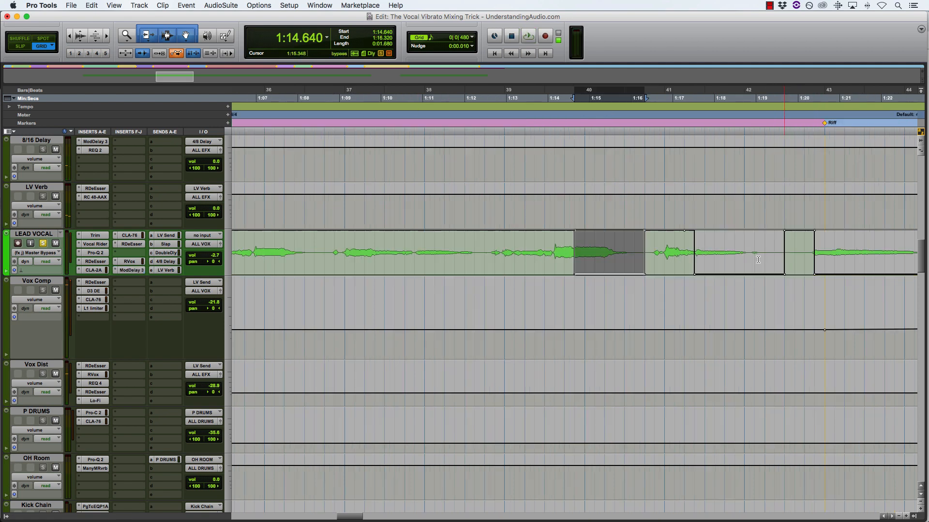
Step: Move the start of the held note's vibrato section to about 1:14.9 and play from 1:12.480 through all three vibrato notes
{"action": "left_click", "coordinate": [536, 252]}
{"action": "key", "text": "space"}
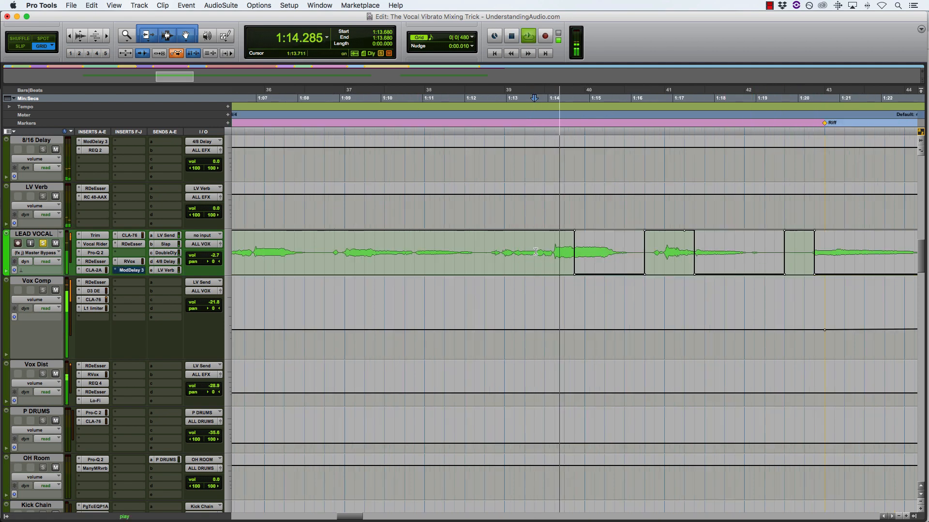
{"action": "key", "text": "space"}
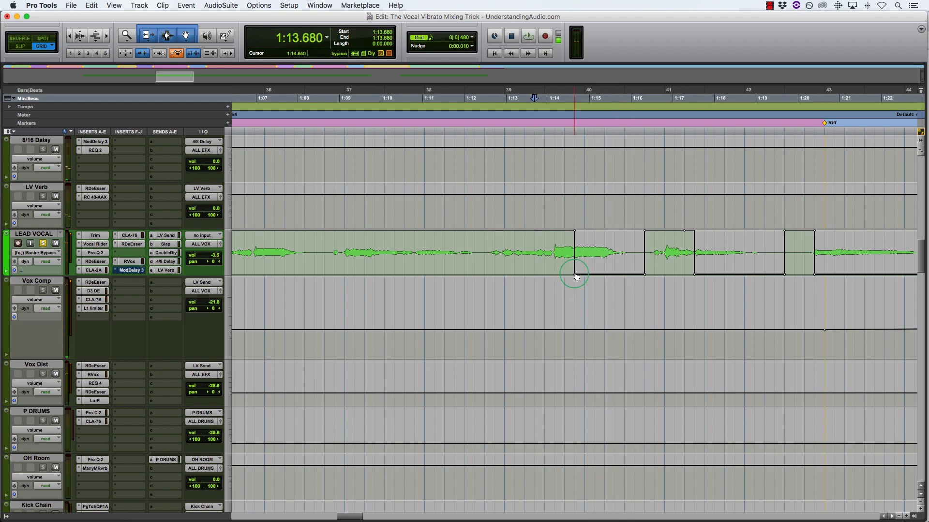
{"action": "left_click_drag", "start_coordinate": [574, 266], "coordinate": [584, 266]}
{"action": "left_click", "coordinate": [479, 249]}
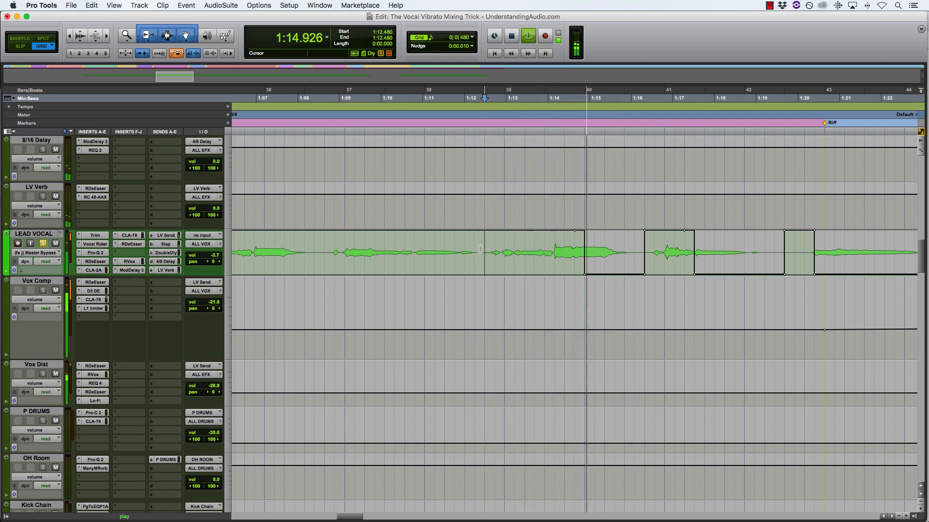
{"action": "key", "text": "r"}
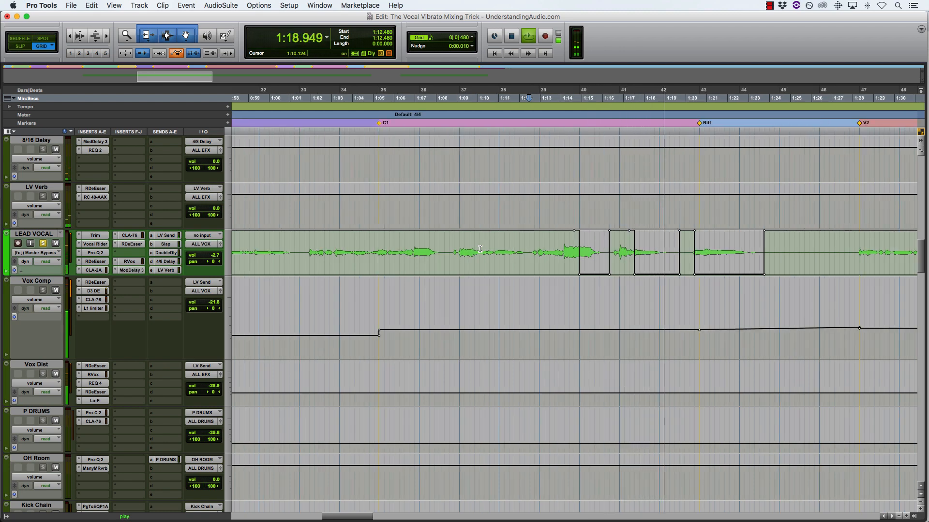
{"action": "key", "text": "r"}
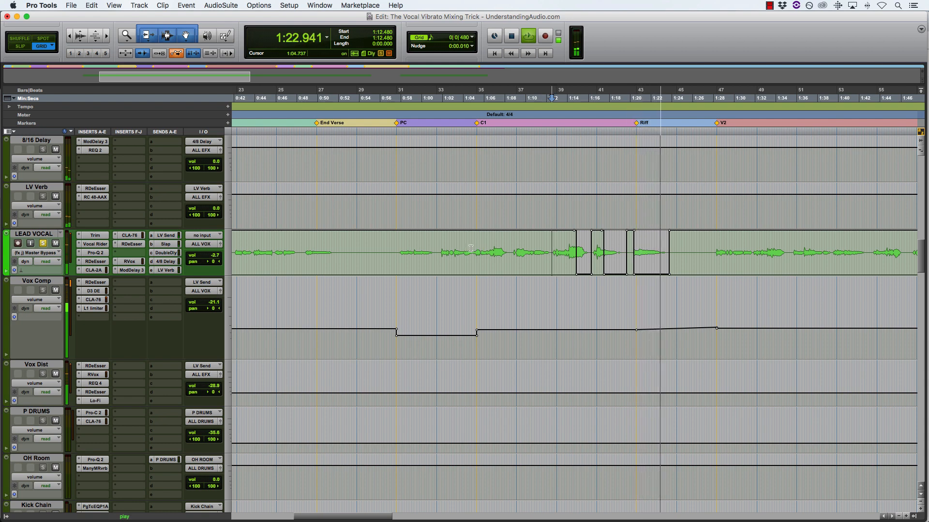
Step: Select the chorus from 1:04.800 to 1:28.080, unsolo the lead vocal, and play the range in the full mix
{"action": "left_click_drag", "start_coordinate": [471, 249], "coordinate": [714, 260]}
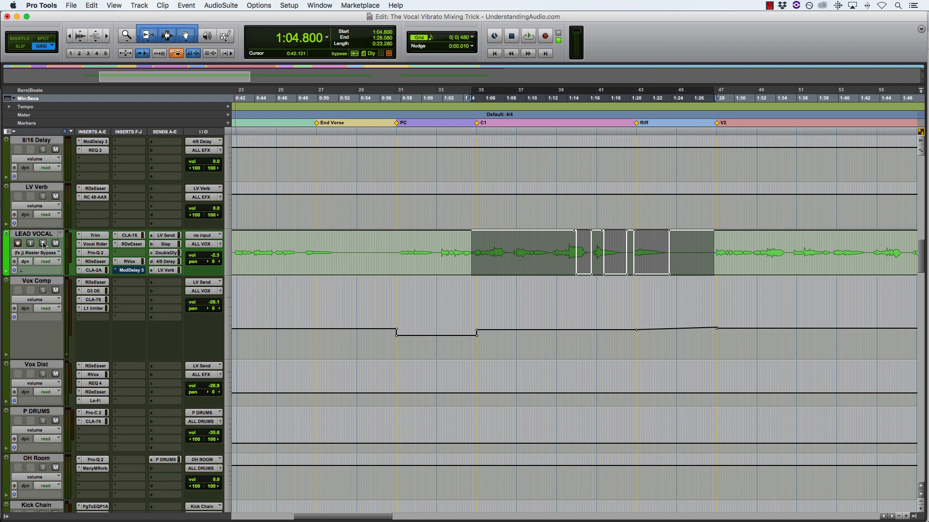
{"action": "key", "text": "space"}
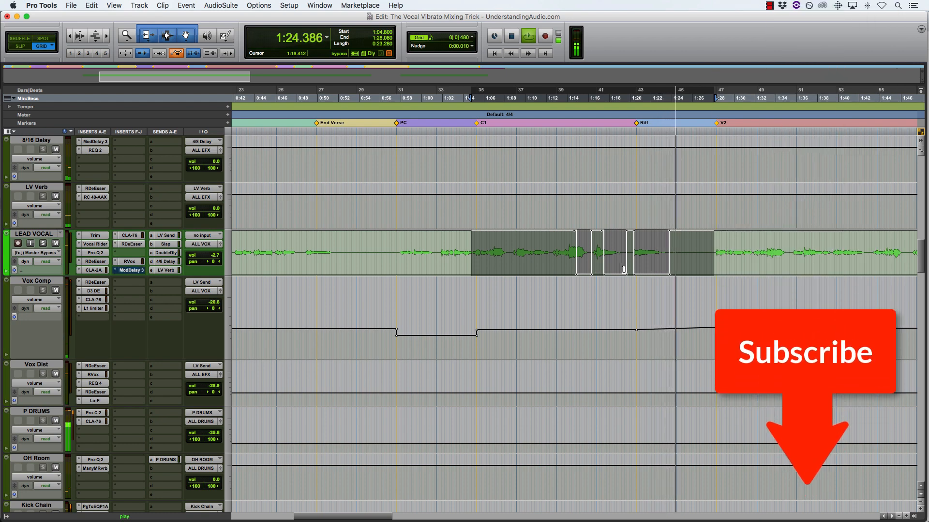
{"action": "key", "text": "space"}
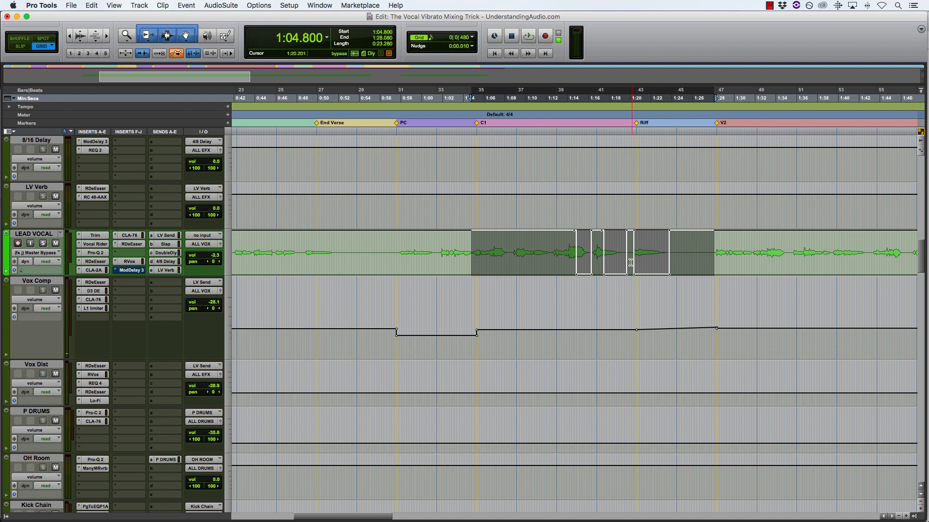
Step: Delete the bypass automation on the first two vibrato notes, from 1:14.160 to 1:19.920
{"action": "left_click_drag", "start_coordinate": [630, 263], "coordinate": [569, 261]}
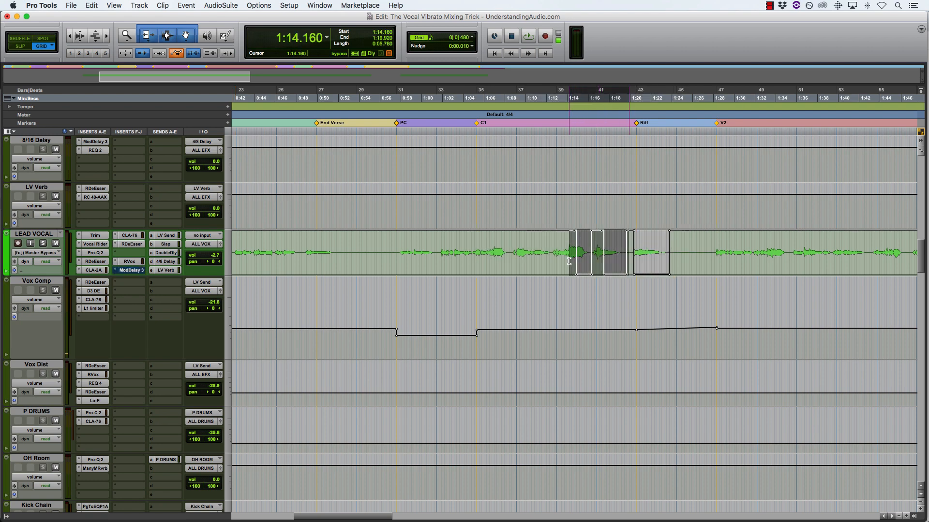
{"action": "key", "text": "Delete"}
Step: Delete the last note's bypass automation to hear it without vibrato in the mix, and undo the deletion to compare
{"action": "mouse_move", "coordinate": [673, 249]}
{"action": "left_mouse_down"}
{"action": "mouse_move", "coordinate": [624, 252]}
{"action": "mouse_move", "coordinate": [689, 248]}
{"action": "left_mouse_up"}
{"action": "key", "text": "Delete"}
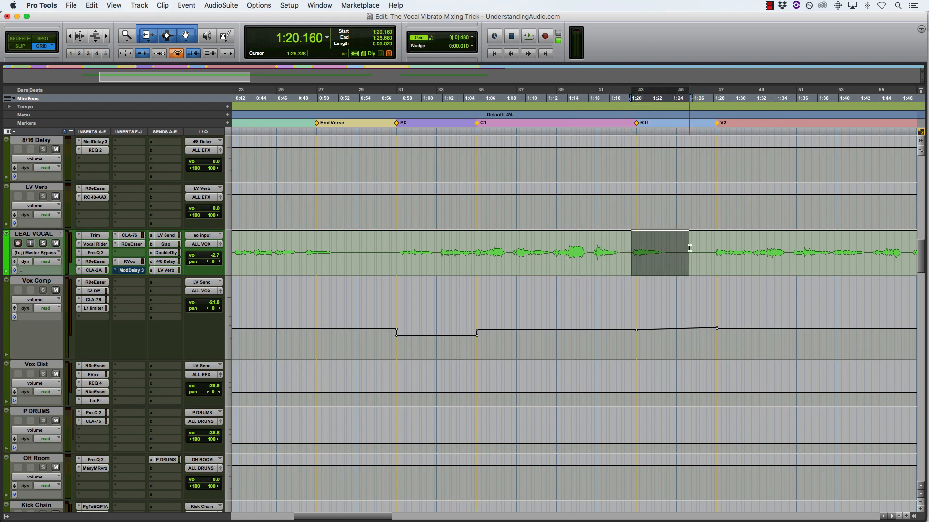
{"action": "key", "text": "space"}
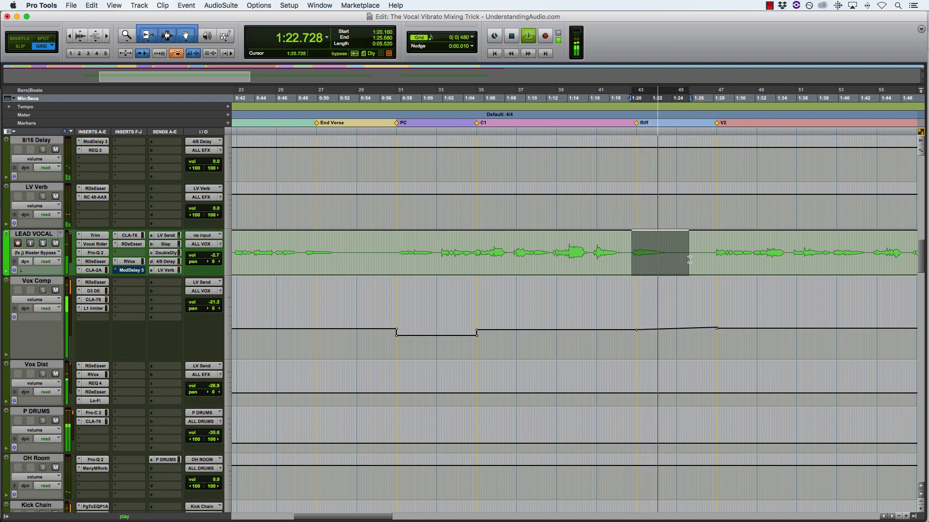
{"action": "key", "text": "space"}
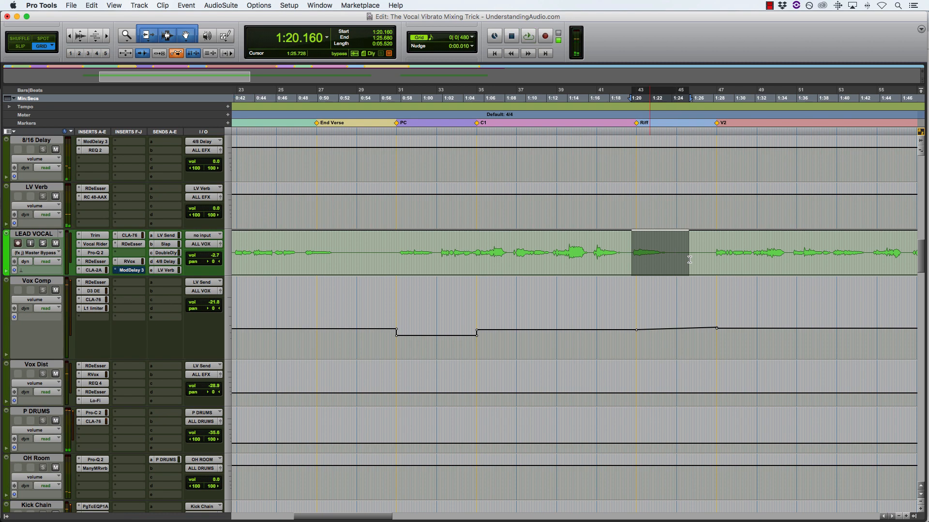
{"action": "key", "text": "super+z"}
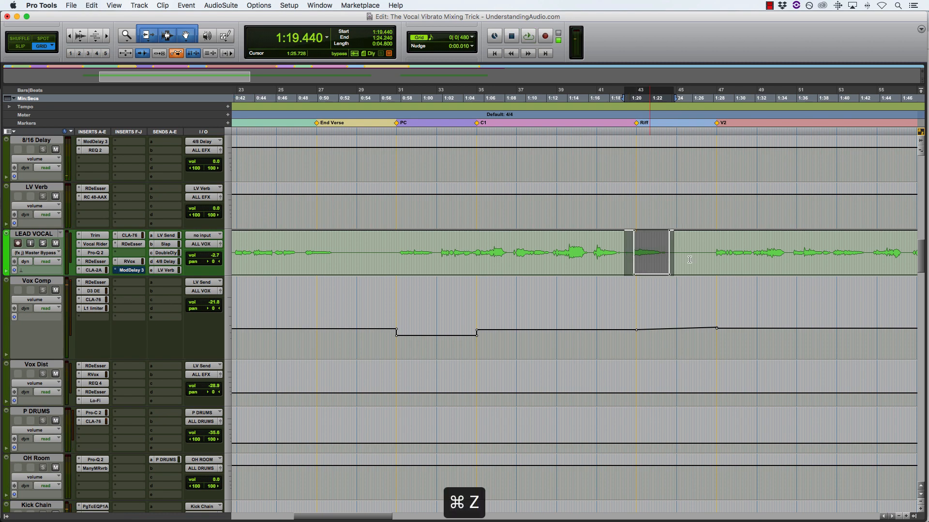
{"action": "key", "text": "space"}
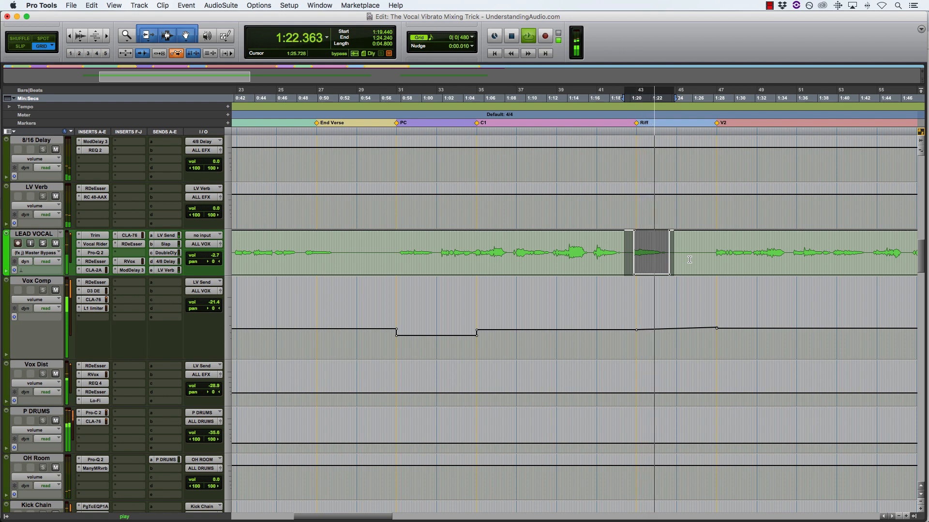
{"action": "key", "text": "space"}
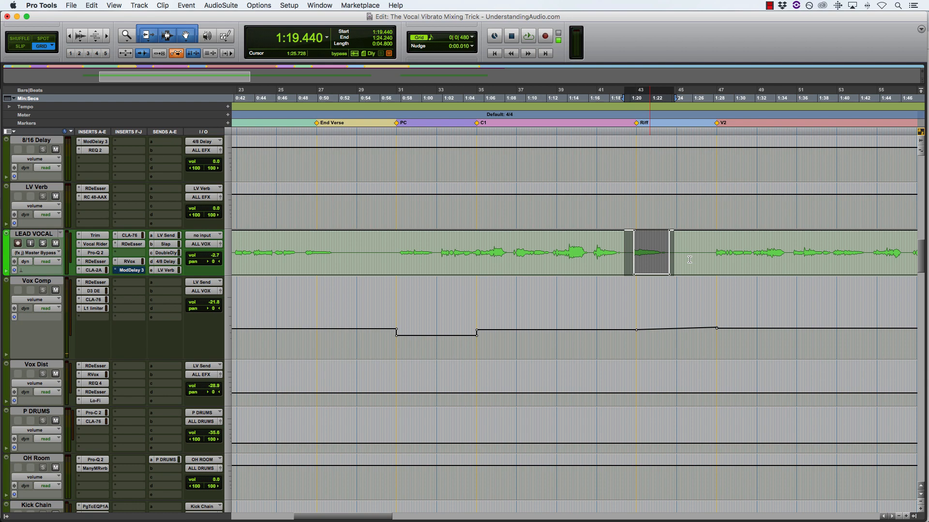
Step: Open the lead vocal's Mod Delay III plug-in and set its wet/dry mix to 67%
{"action": "left_click", "coordinate": [130, 270]}
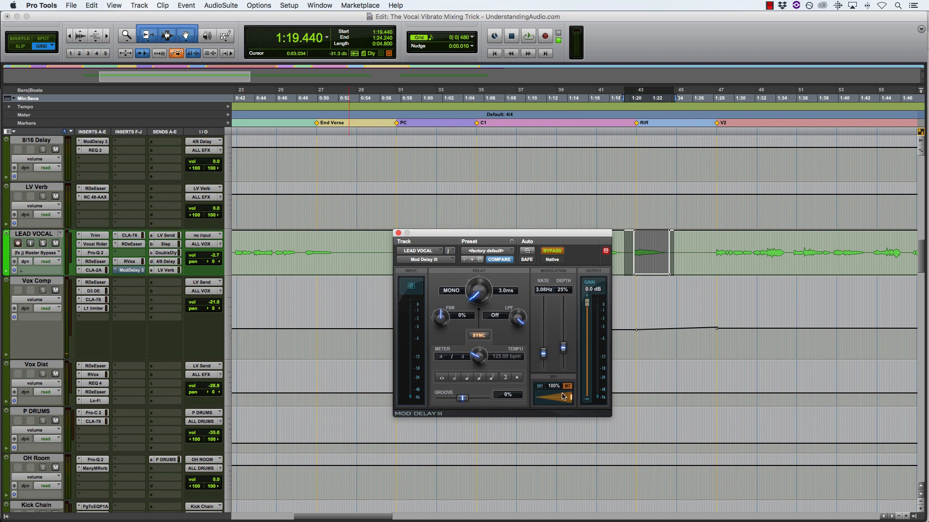
{"action": "left_click_drag", "start_coordinate": [572, 400], "coordinate": [561, 400]}
{"action": "left_click_drag", "start_coordinate": [555, 403], "coordinate": [564, 402]}
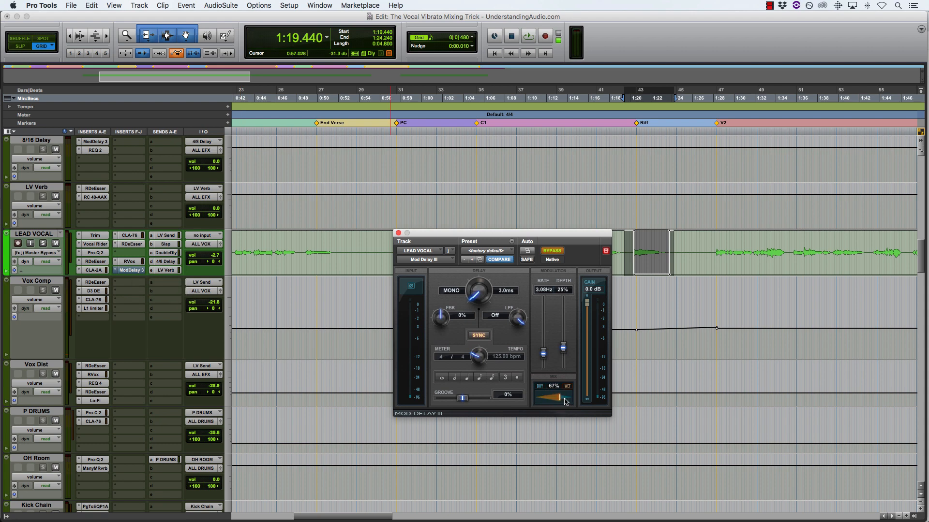